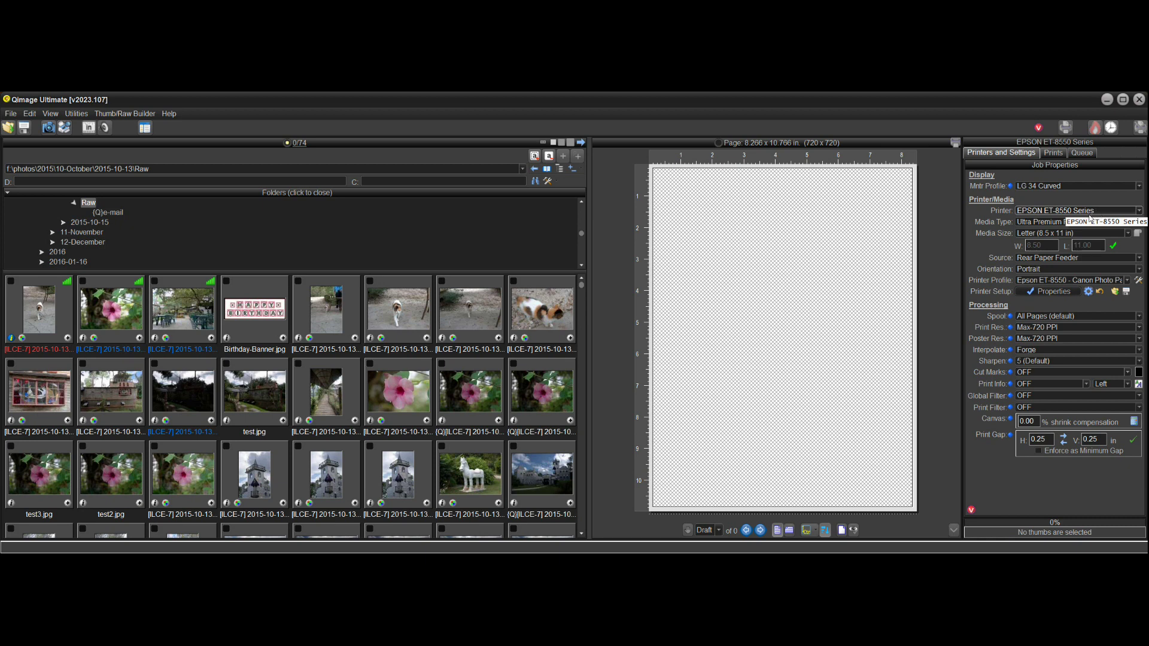
Select the EPSON SC-P700 Series printer and set its media type to Ultra Premium Photo Paper Luster.
click(1139, 211)
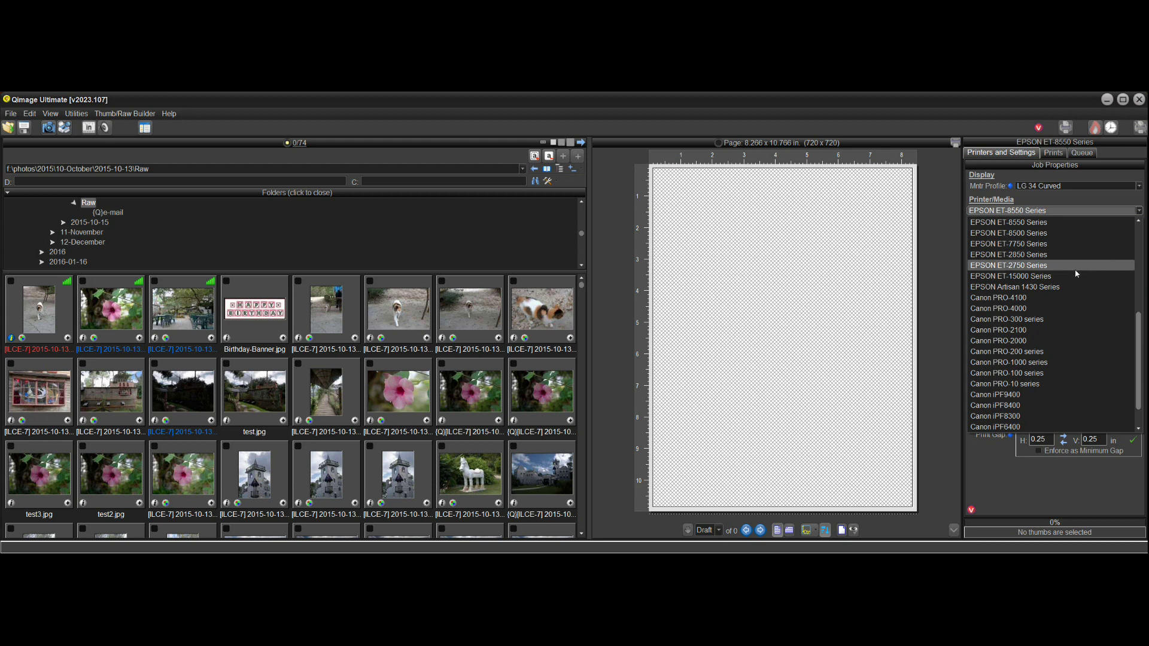
scroll(1068, 285, up, 1)
scroll(1069, 290, up, 1)
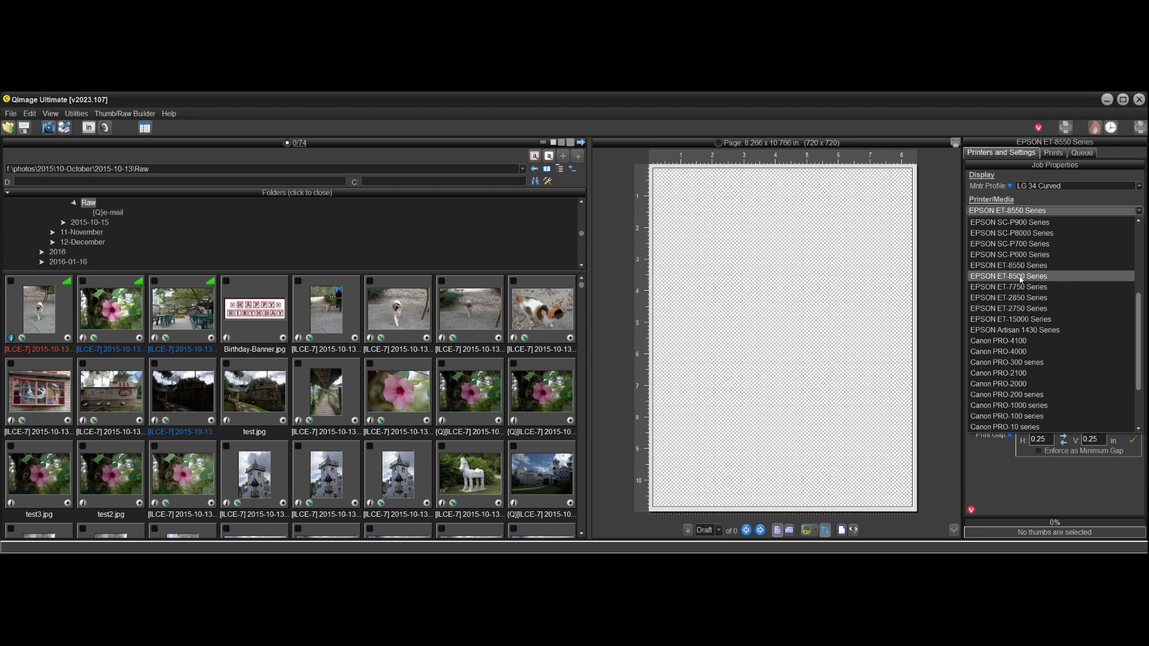
click(1044, 244)
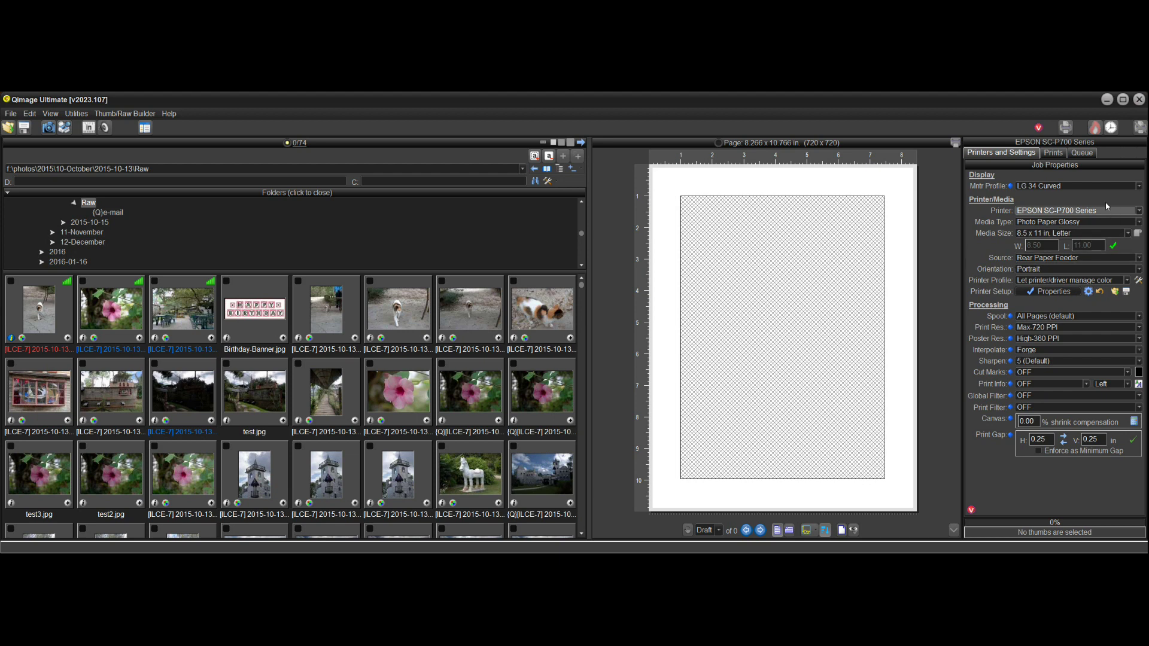
click(1090, 222)
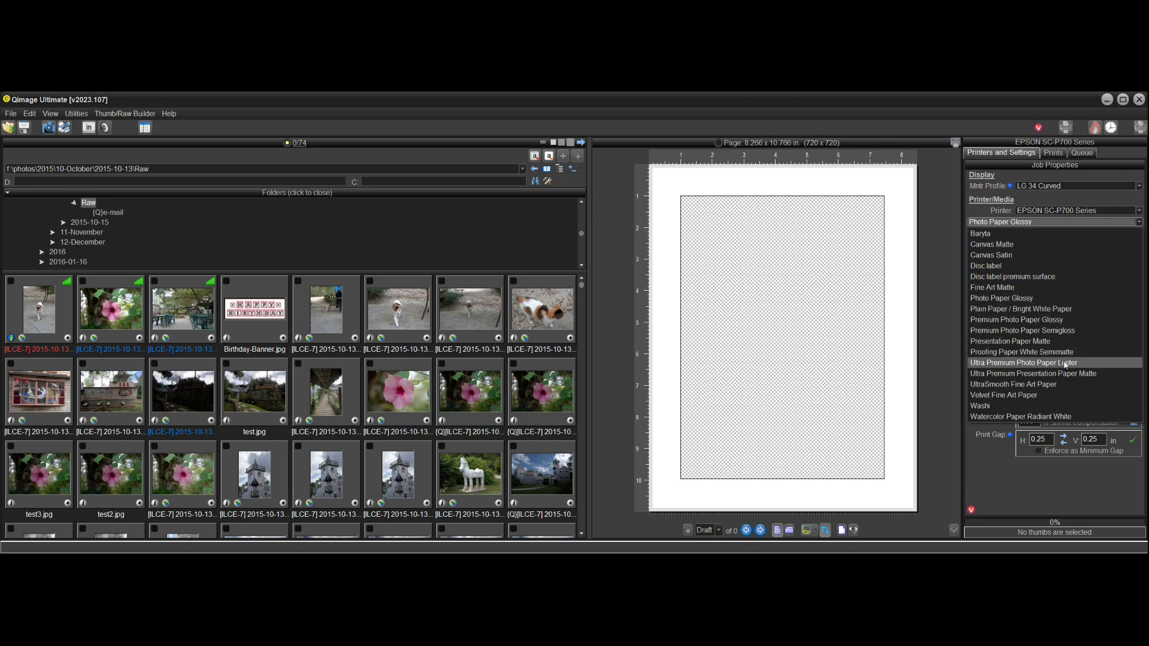
click(1070, 363)
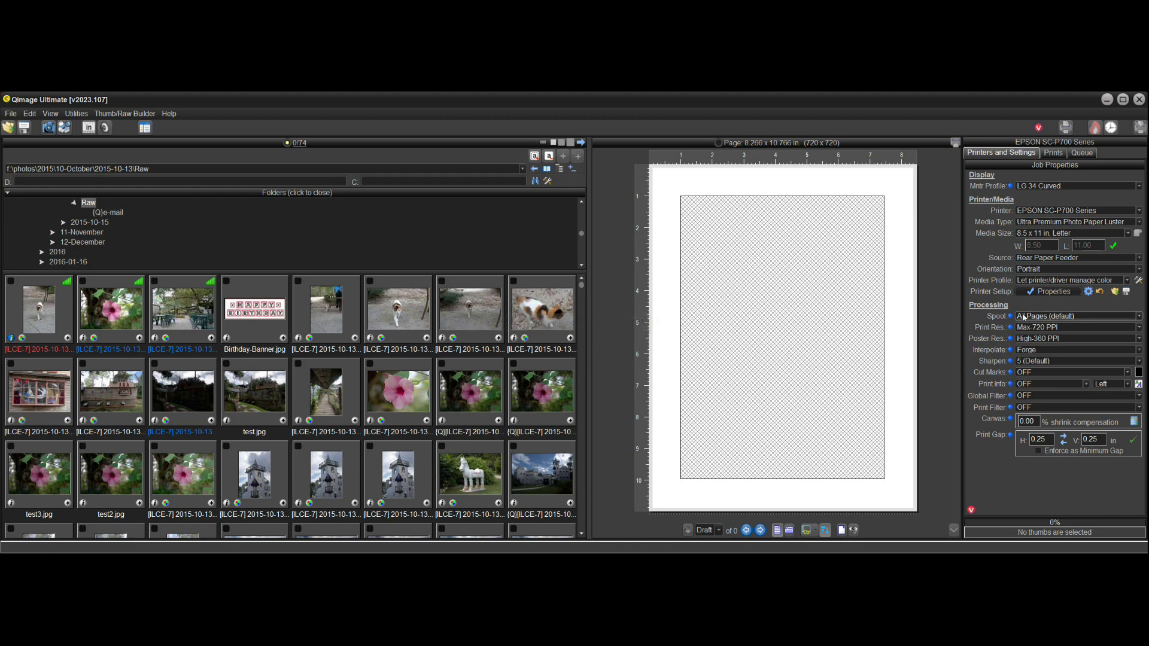
Assign the suggested printer profile Epson SC-P900_700 Ultra Premium Photo Paper Luster, accepting the existing color management settings.
click(1125, 281)
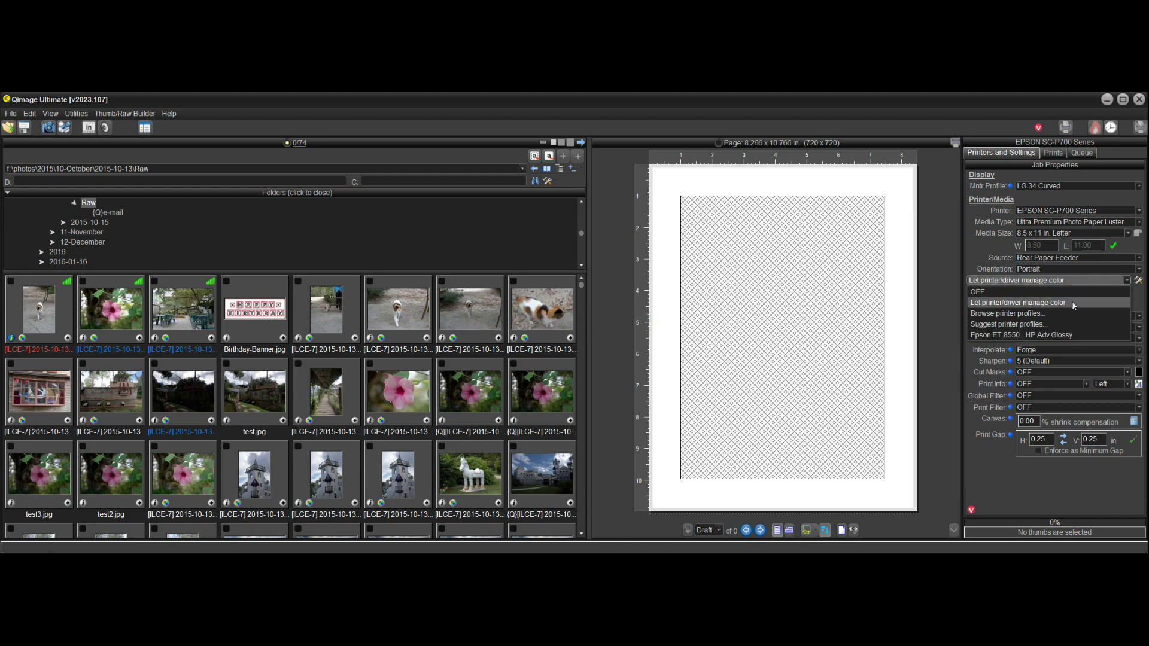
click(1044, 325)
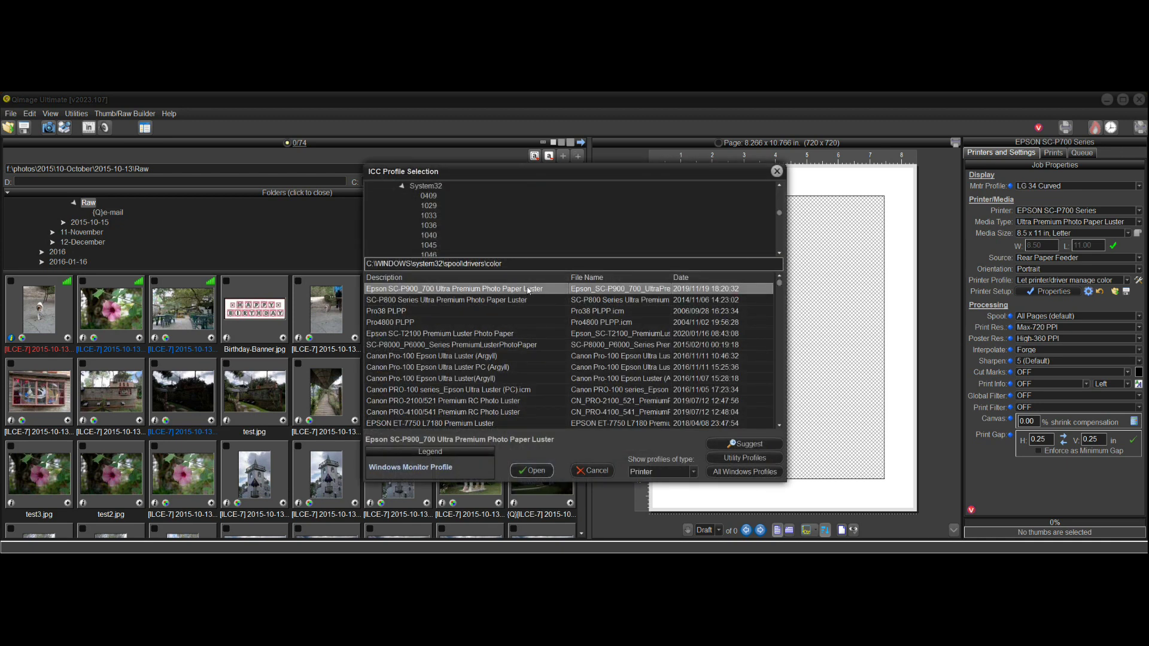
click(534, 471)
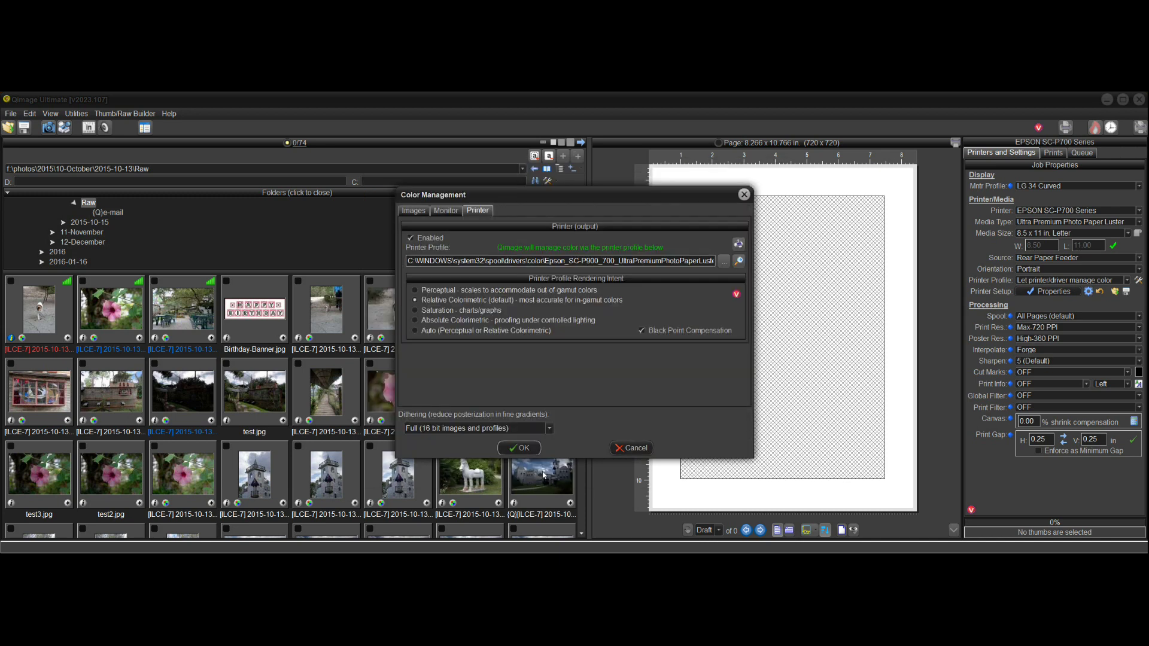
click(534, 447)
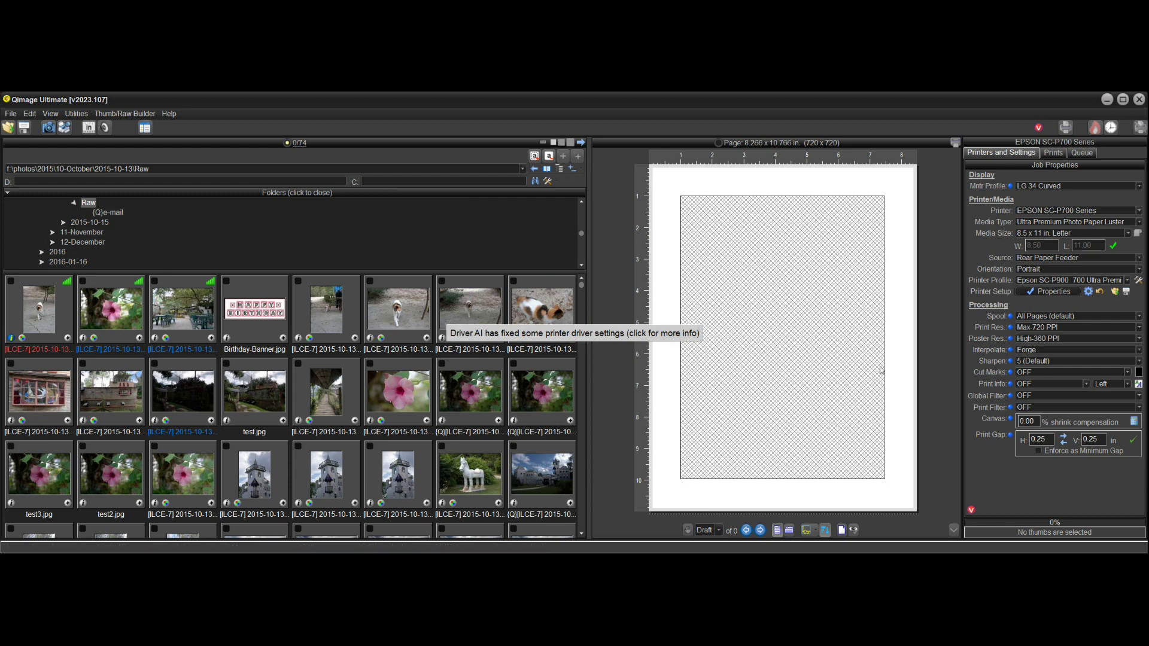
Save the current printer setup under the name Epson P700 Ultra Luster (8.5 x 11).
click(1126, 291)
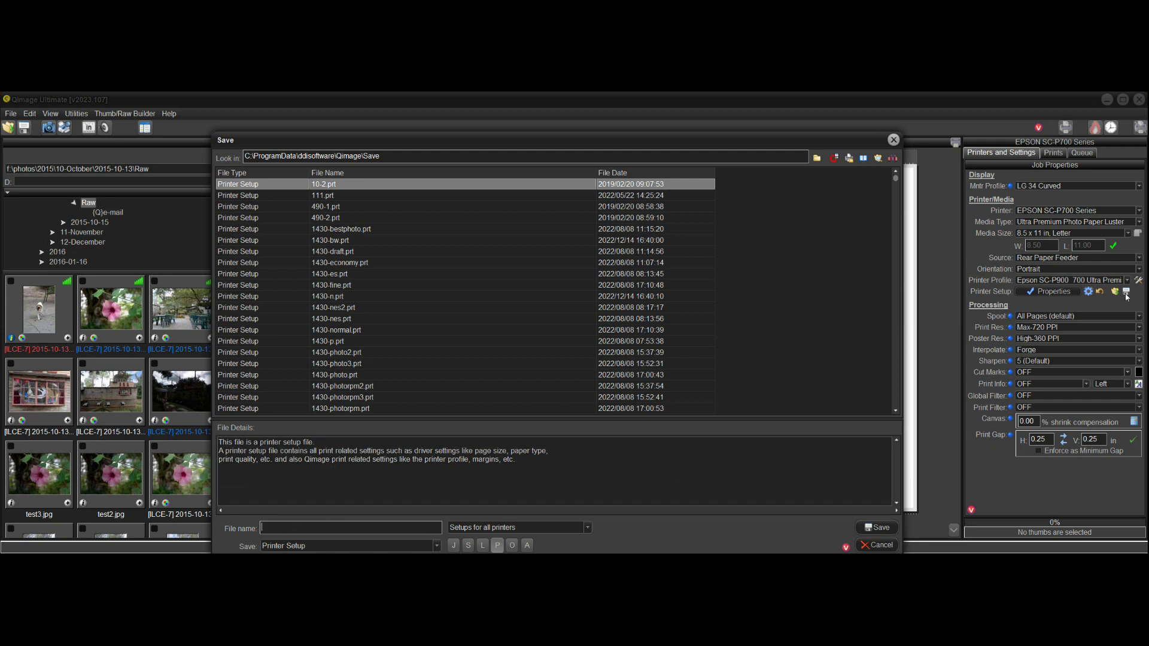
click(324, 530)
text(Epson P700 Ultra Luster)
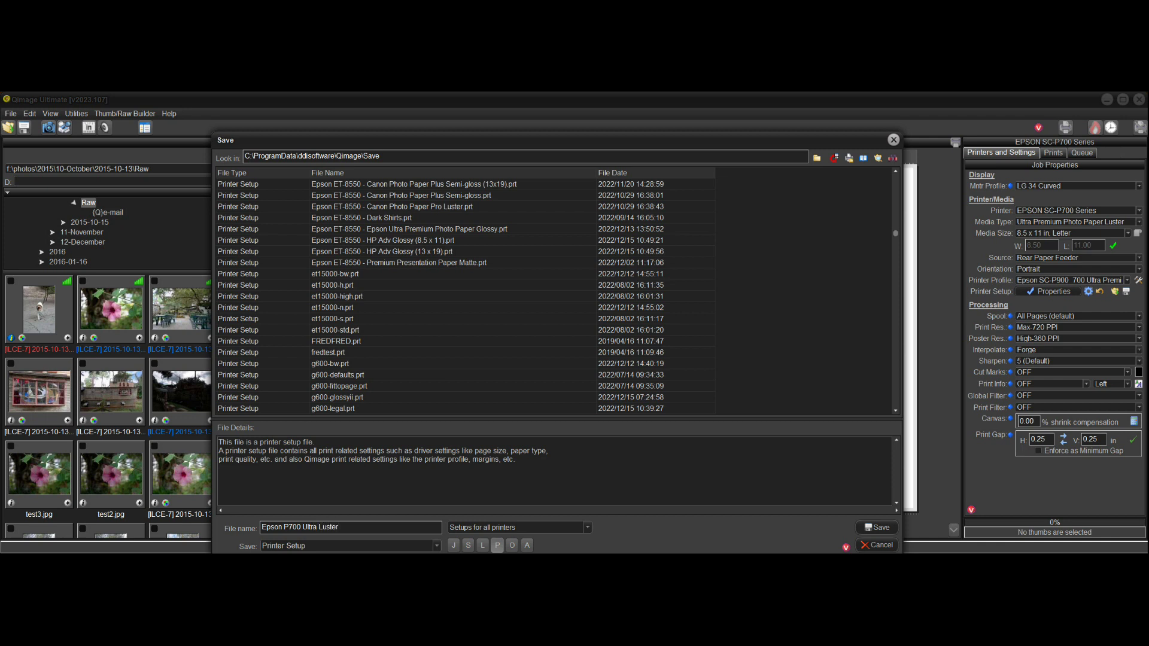
text( 8.5 x 1)
text(()
click(888, 527)
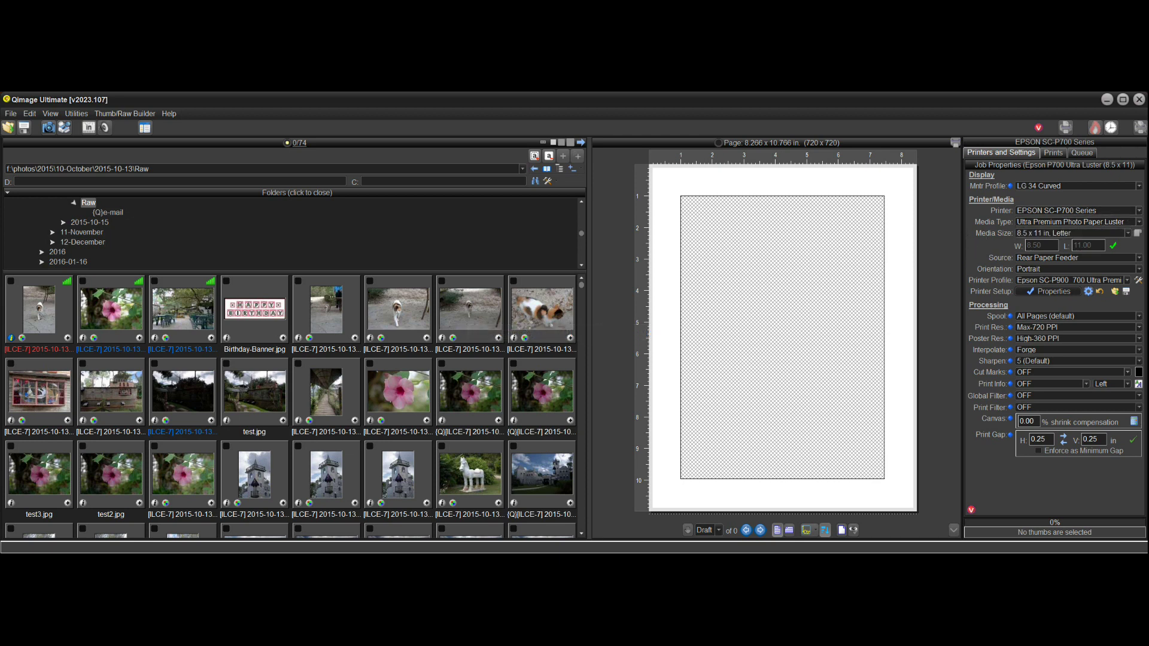
Switch the printer to Canon PRO-100 series and back to EPSON SC-P700 Series.
click(1138, 211)
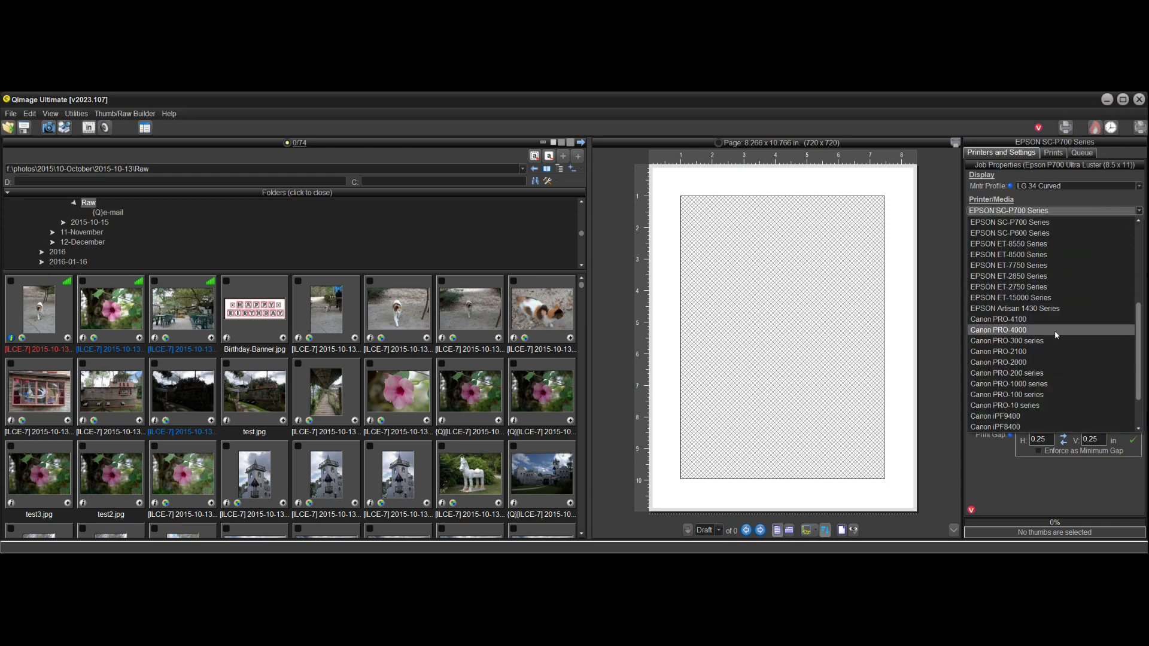
click(1006, 395)
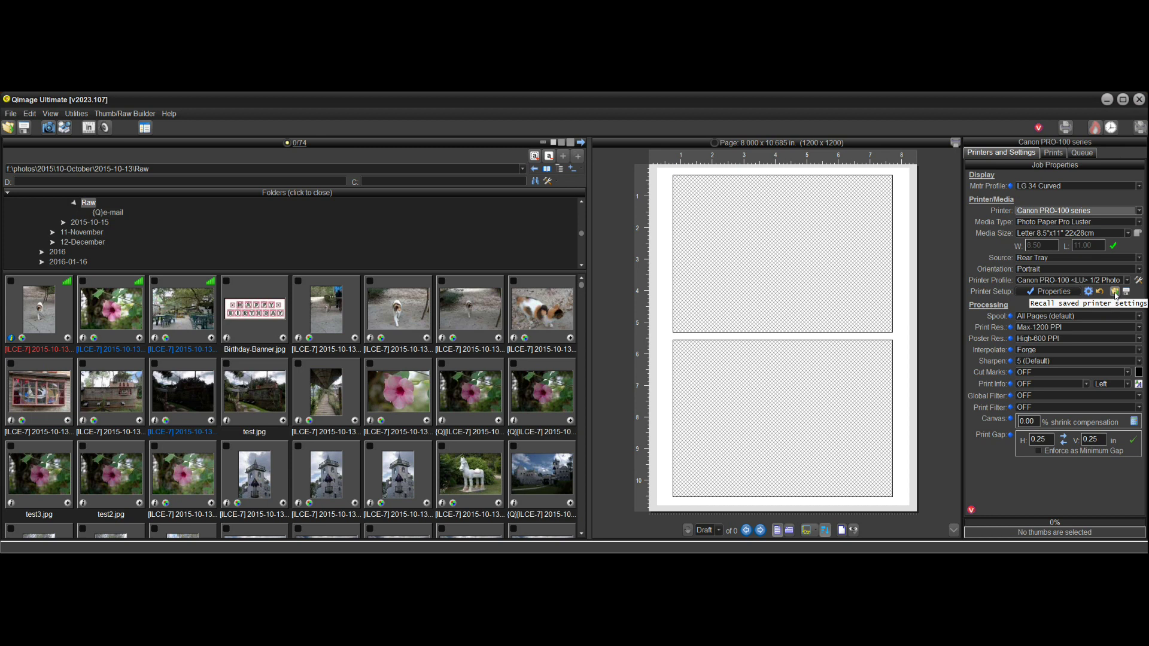
click(1140, 210)
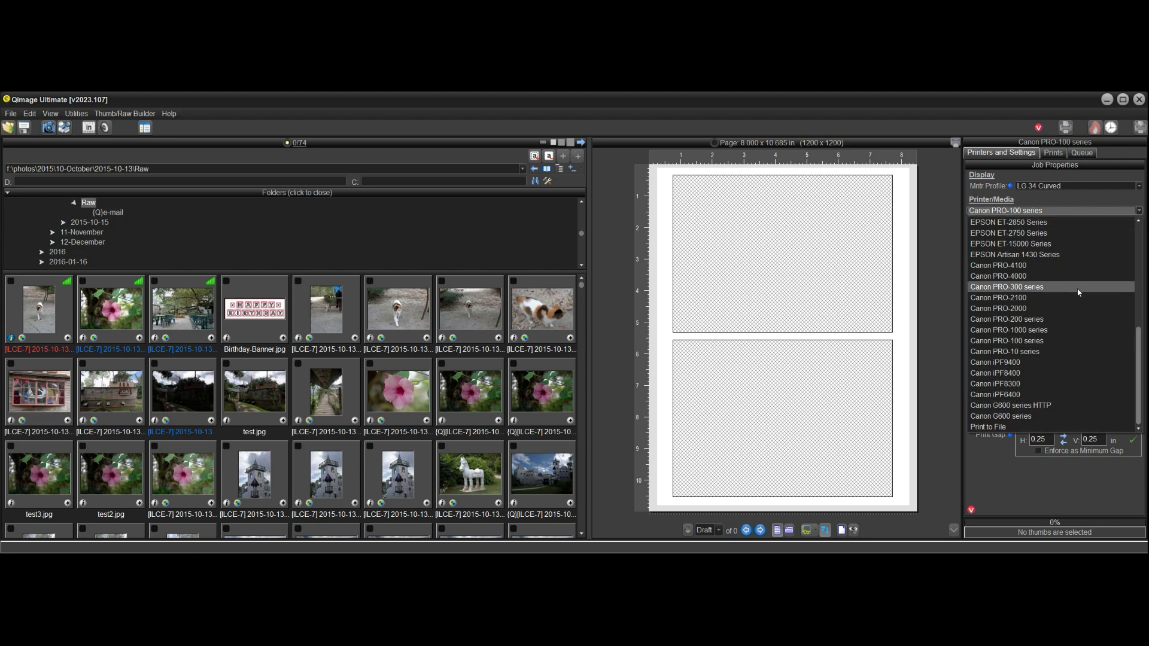
scroll(1057, 341, up, 5)
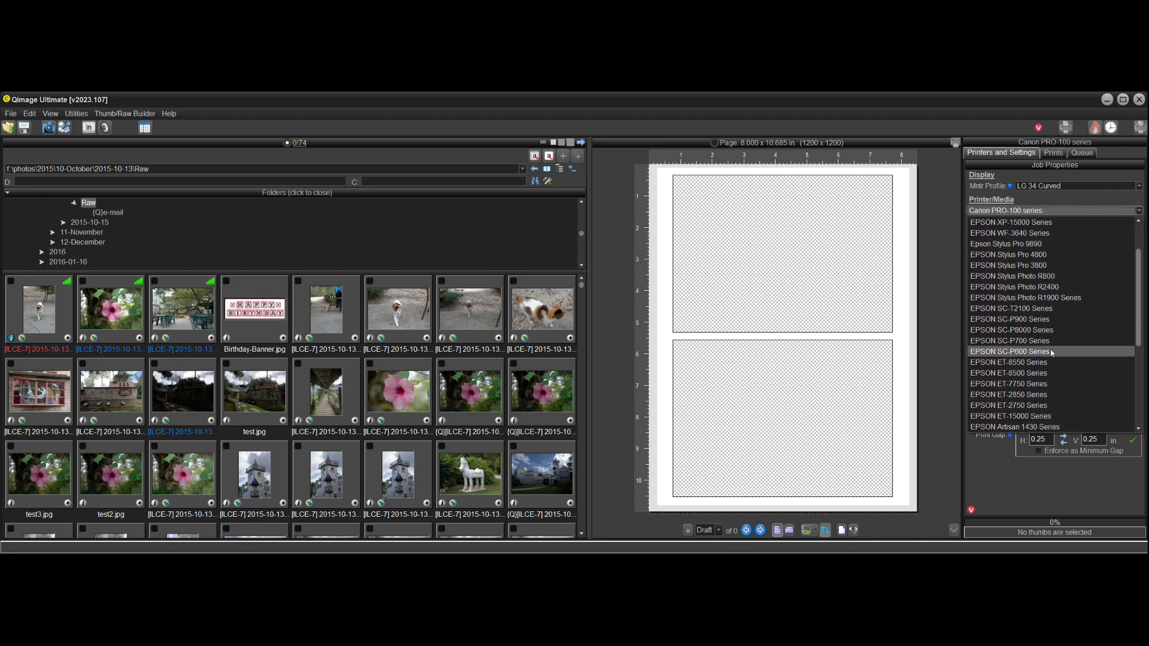
click(1020, 341)
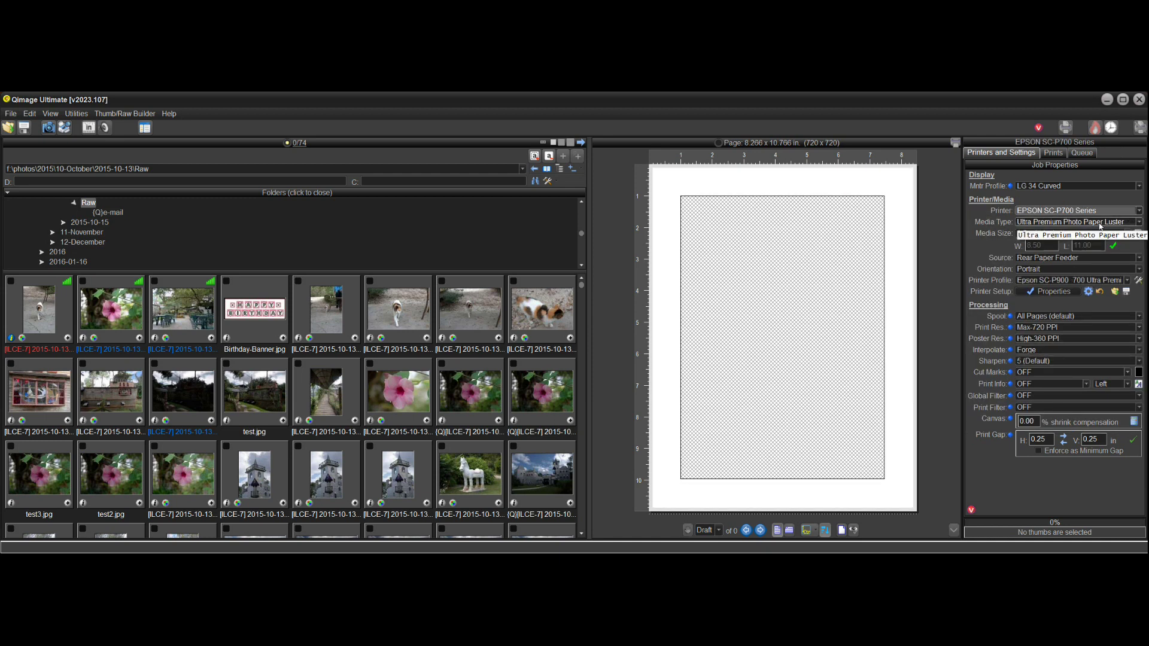
Filter the saved printer setups to the current printer and recall Epson P700 Ultra Luster (8.5 x 11).prt.
click(1115, 292)
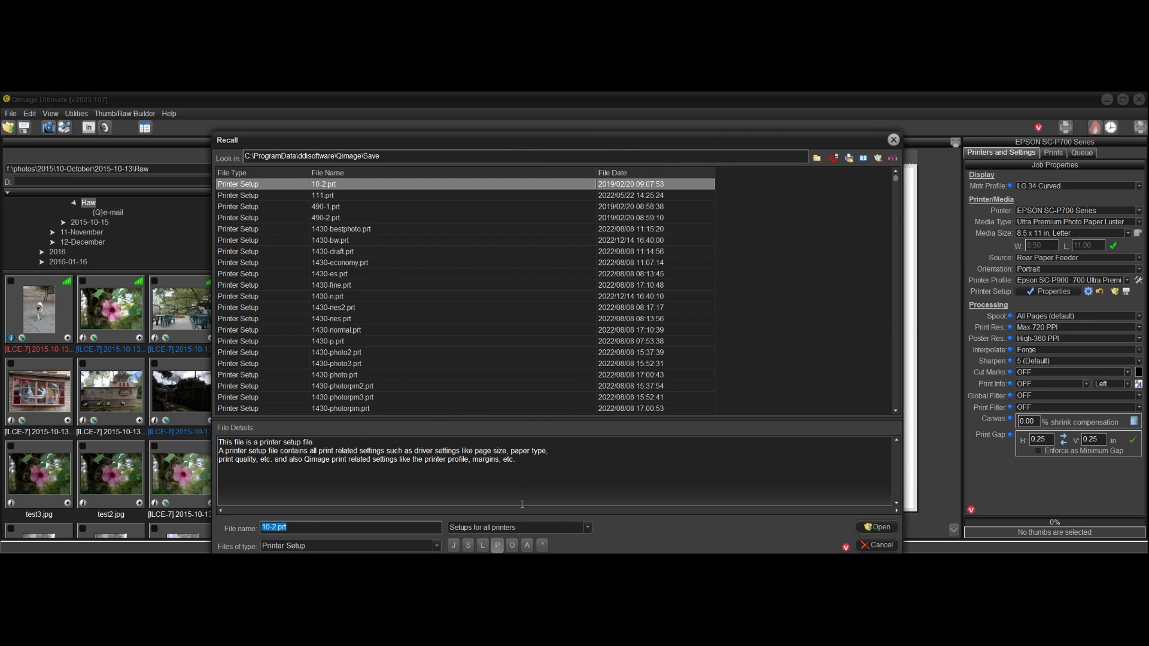
click(588, 528)
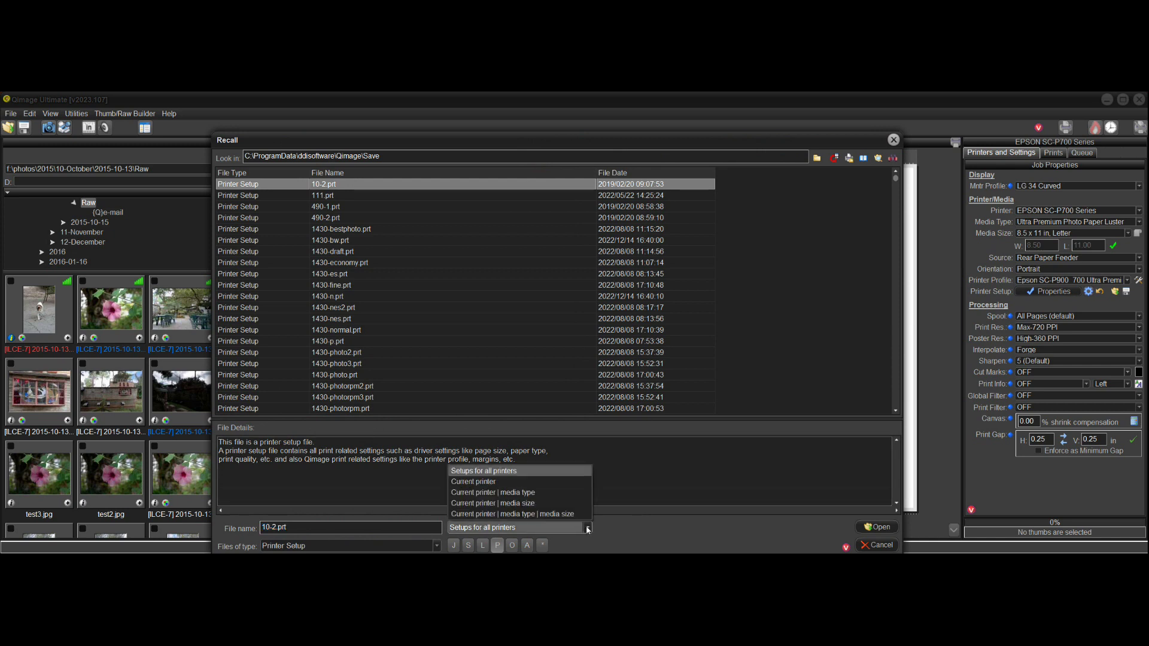
click(499, 482)
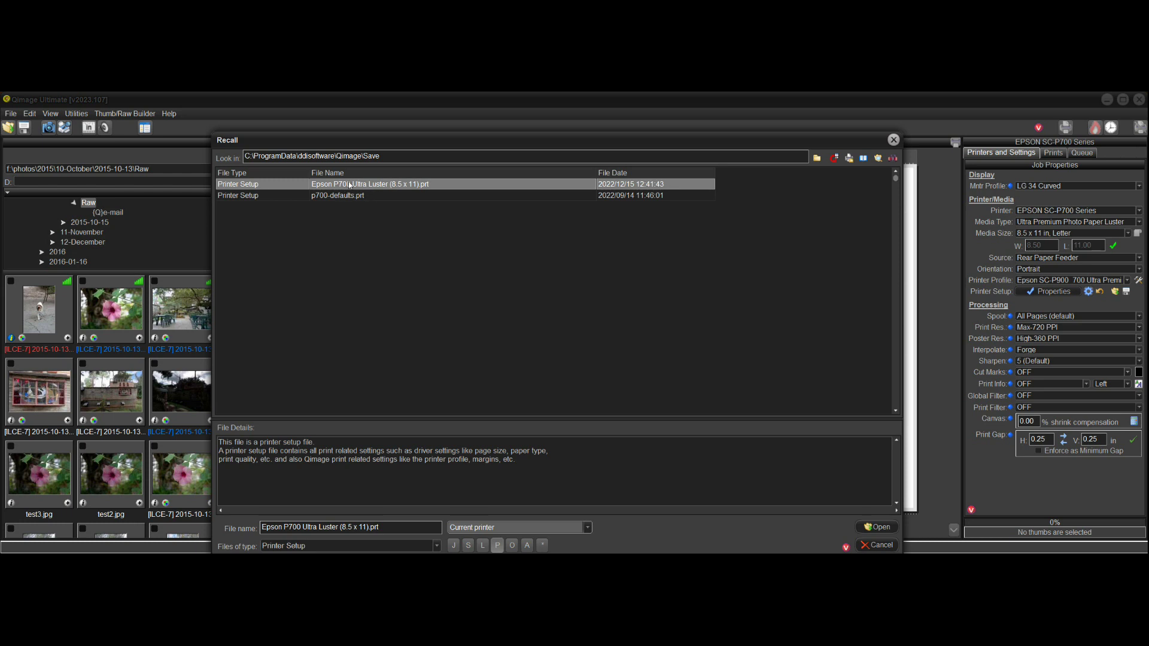
click(894, 528)
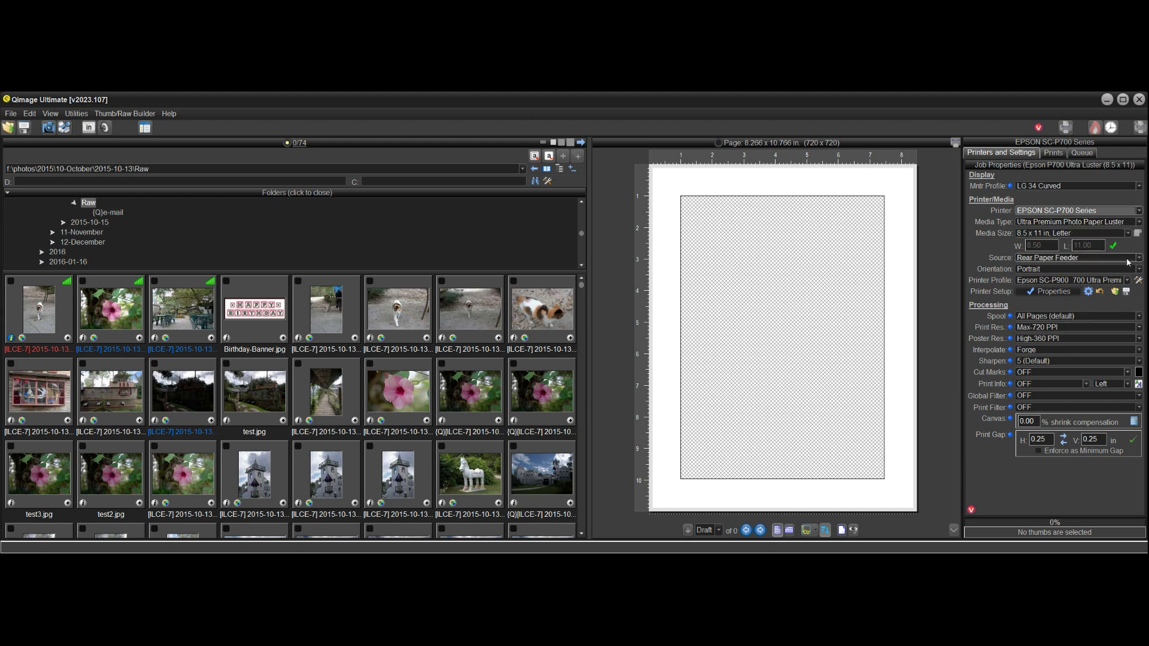
Switch the printer to EPSON ET-8550 Series and recall Epson ET-8550 - HP Adv Glossy (8.5 x 11).prt from the current printer's saved setups.
click(1138, 211)
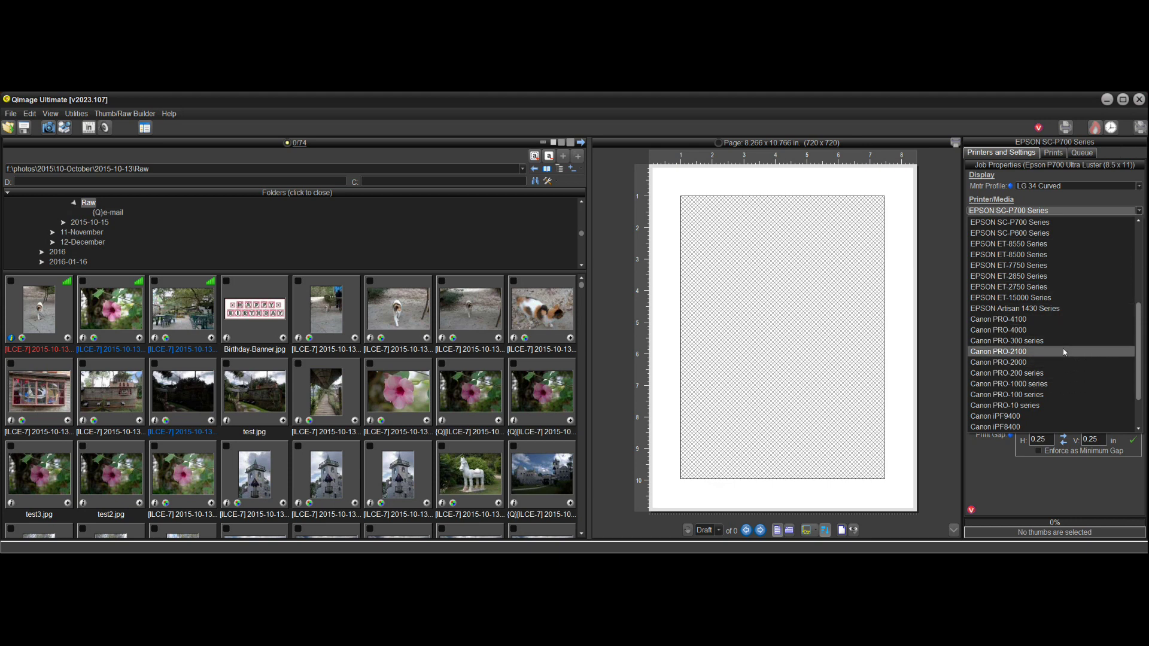
click(1064, 244)
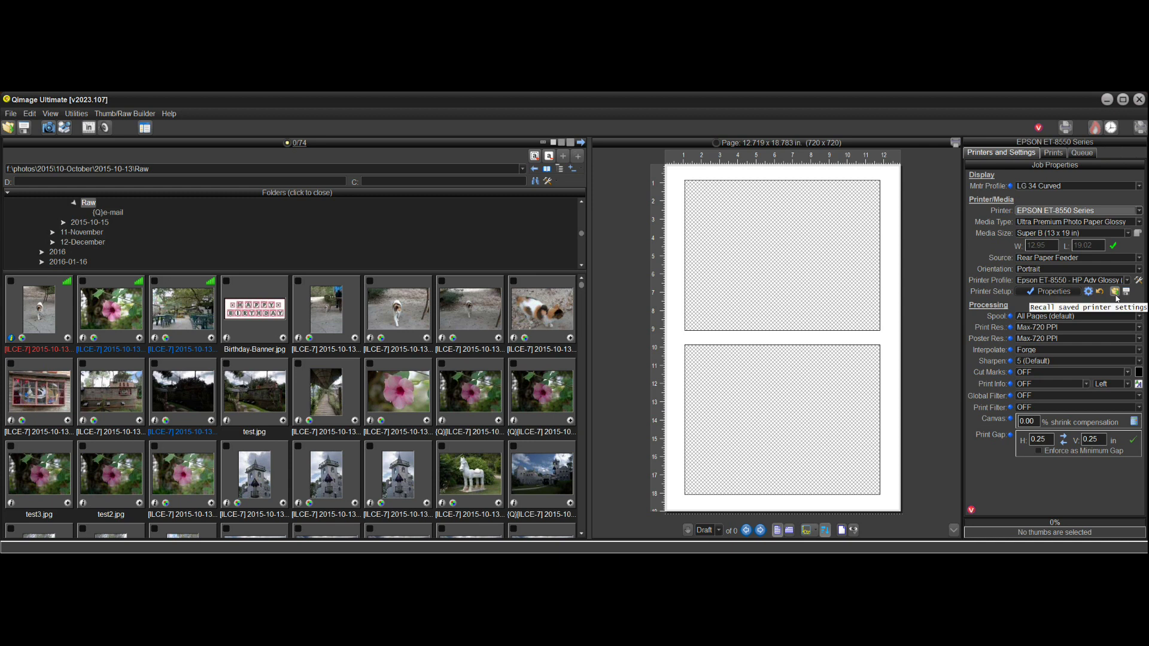
click(1114, 292)
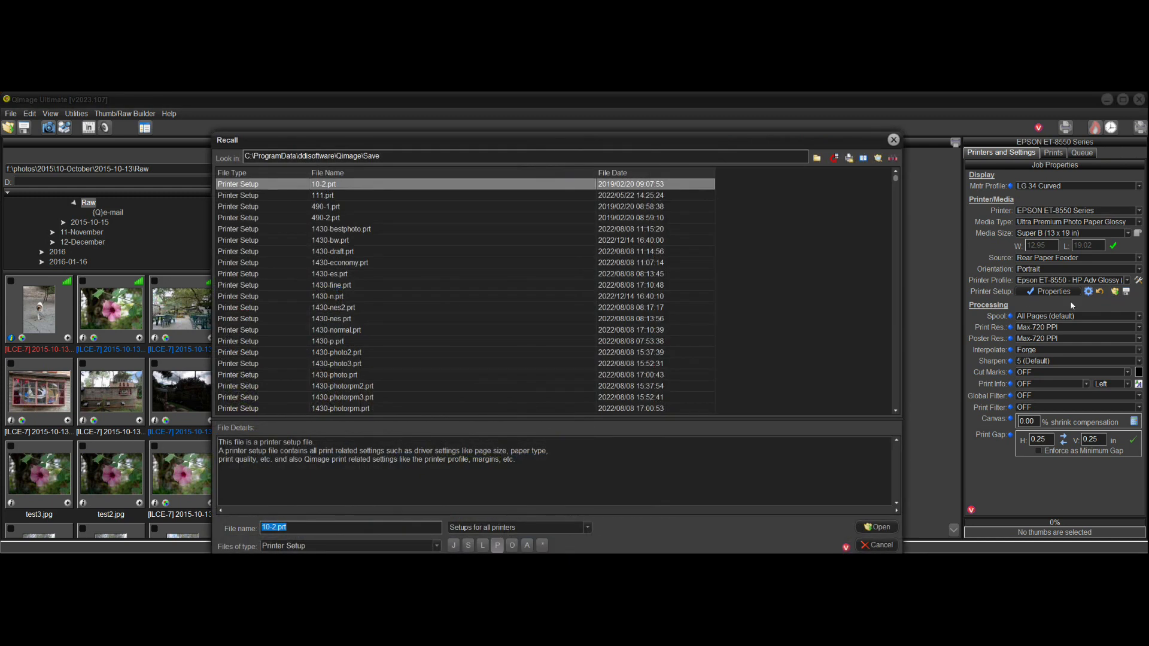
click(588, 528)
click(492, 482)
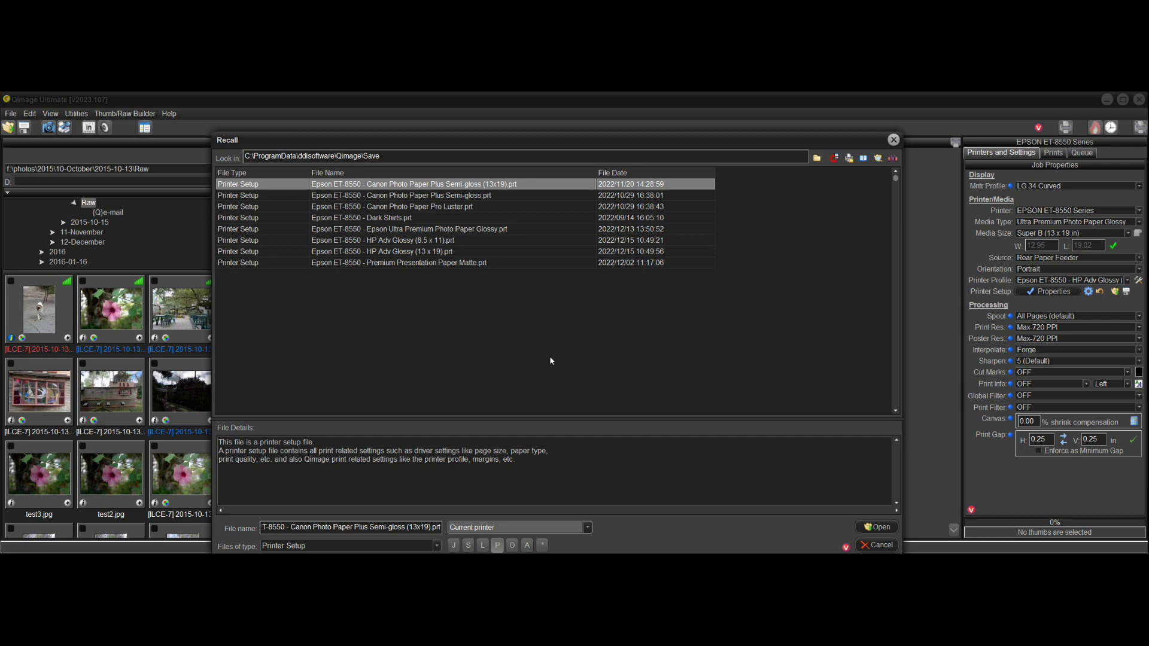
click(405, 242)
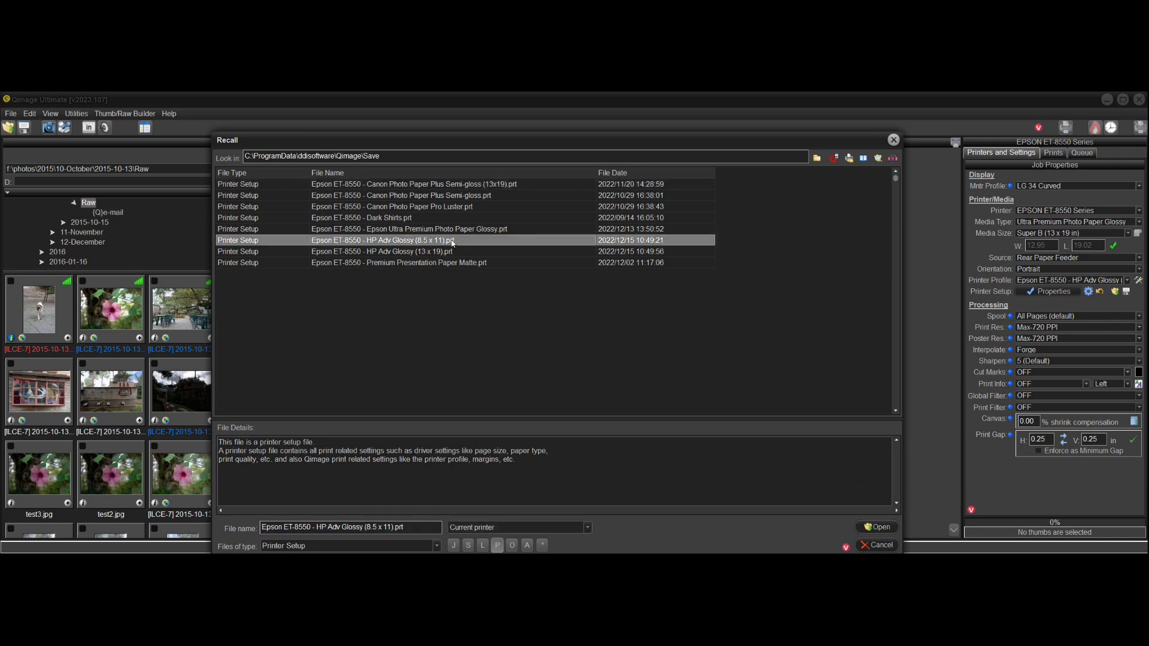
click(875, 527)
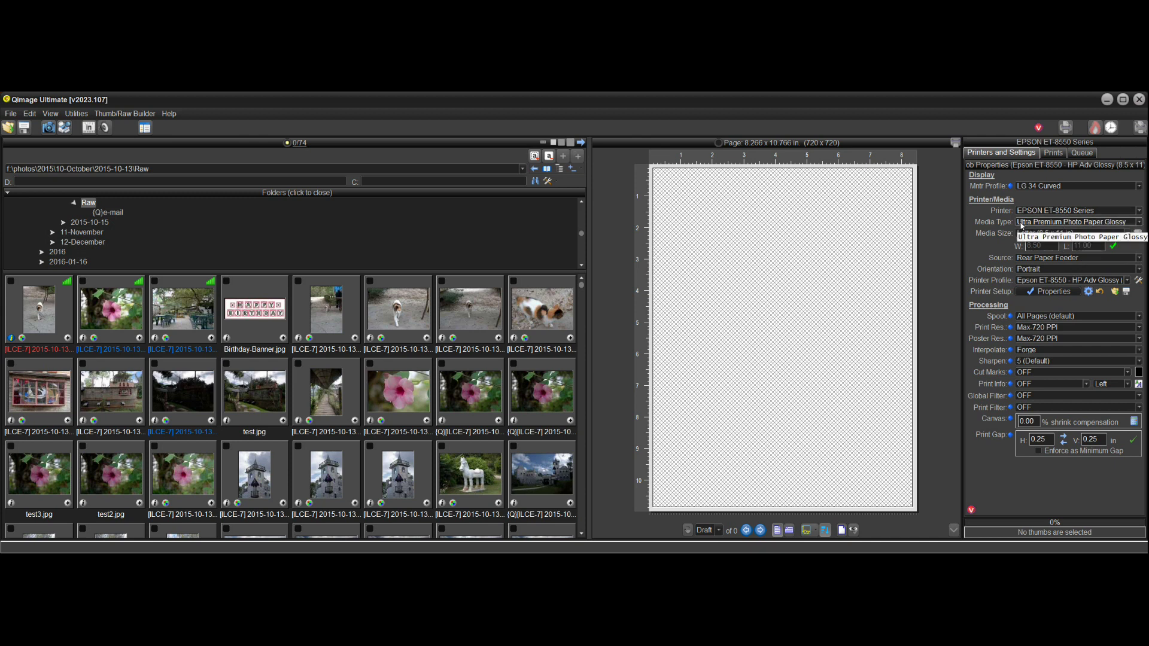
Recall Epson ET-8550 - Epson Ultra Premium Photo Paper Glossy.prt from the saved setups filtered to the current printer.
click(1115, 292)
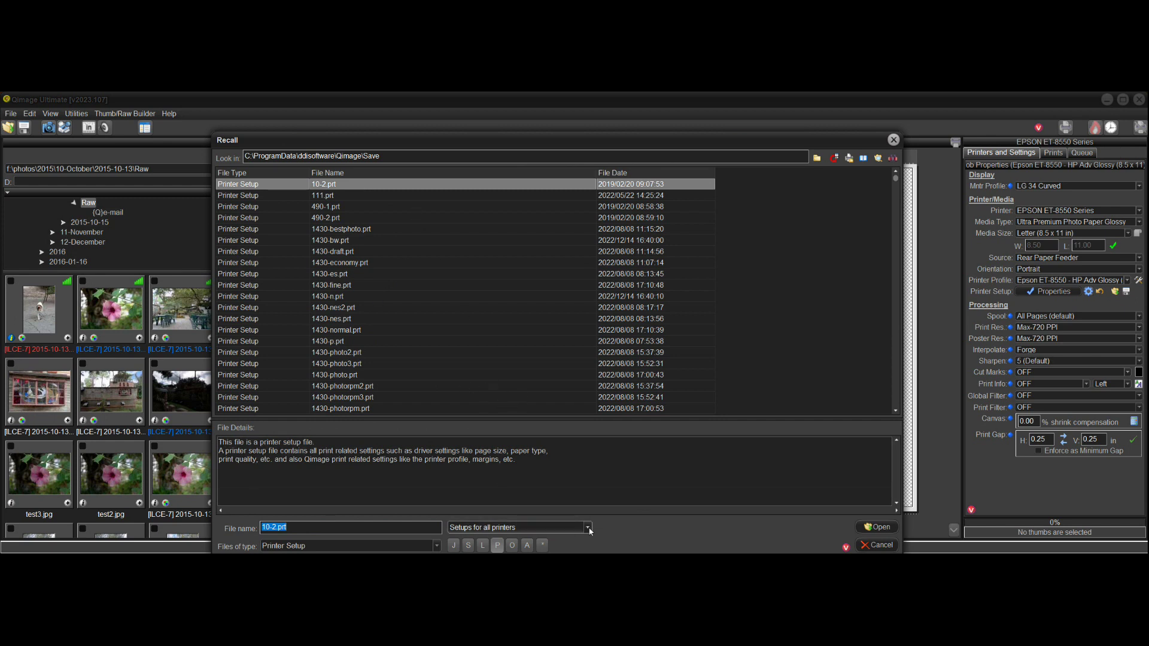
click(514, 528)
click(521, 482)
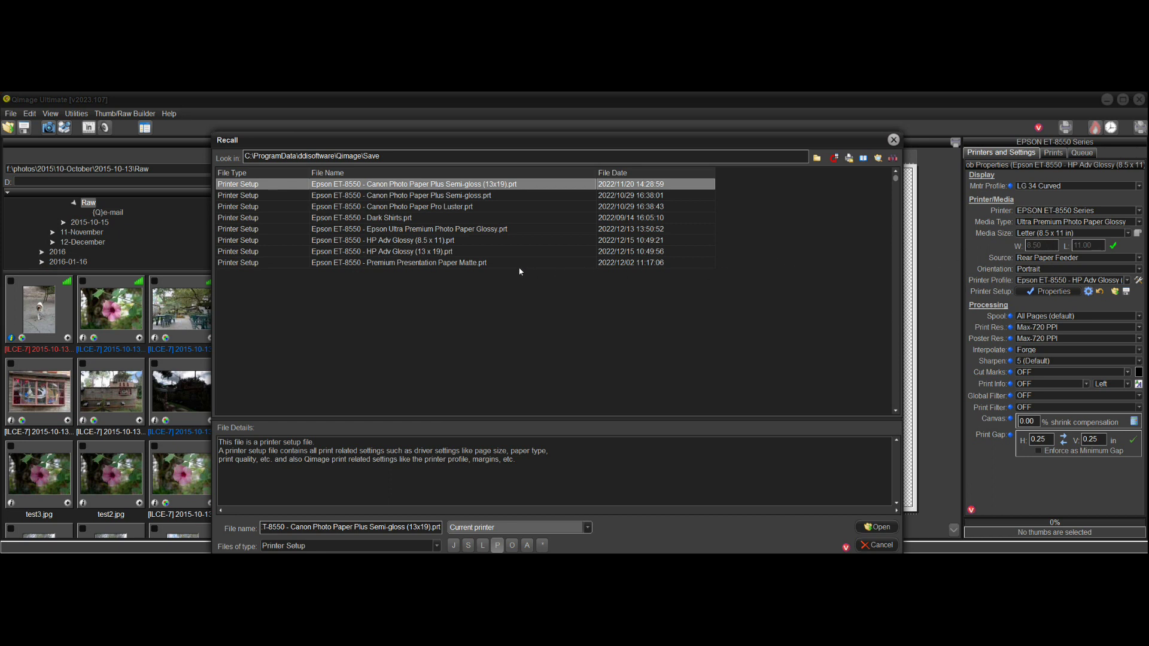
click(407, 230)
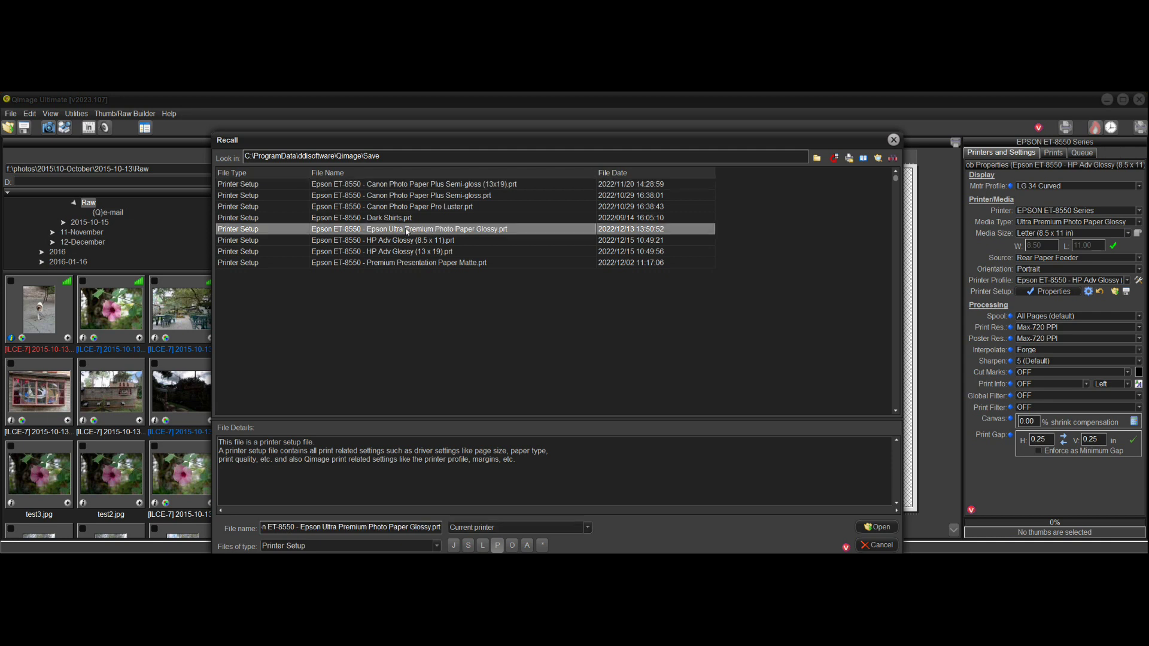
click(878, 526)
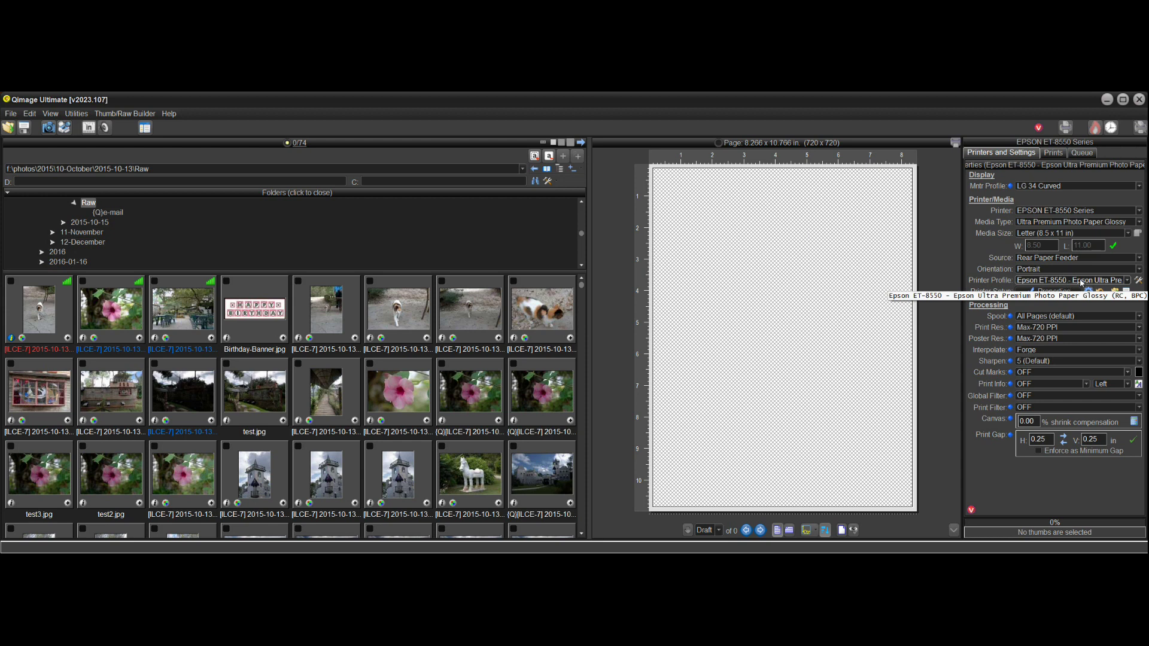
Filter the saved printer setups to the current printer and media type, and narrow them further by media size.
click(1113, 291)
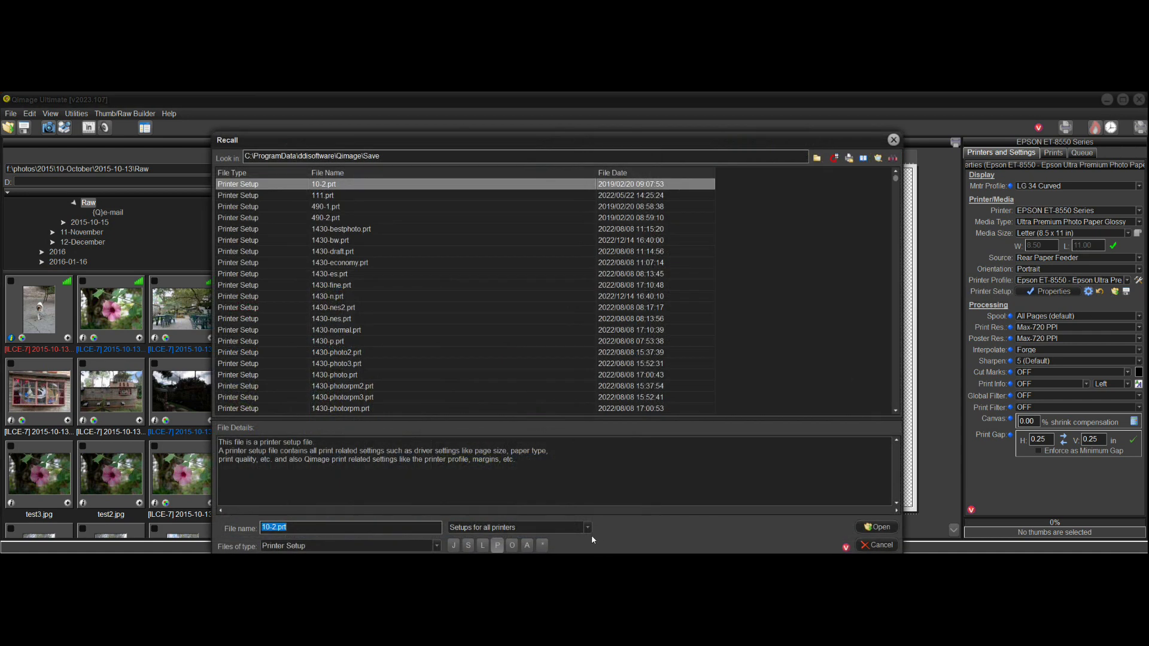
click(587, 528)
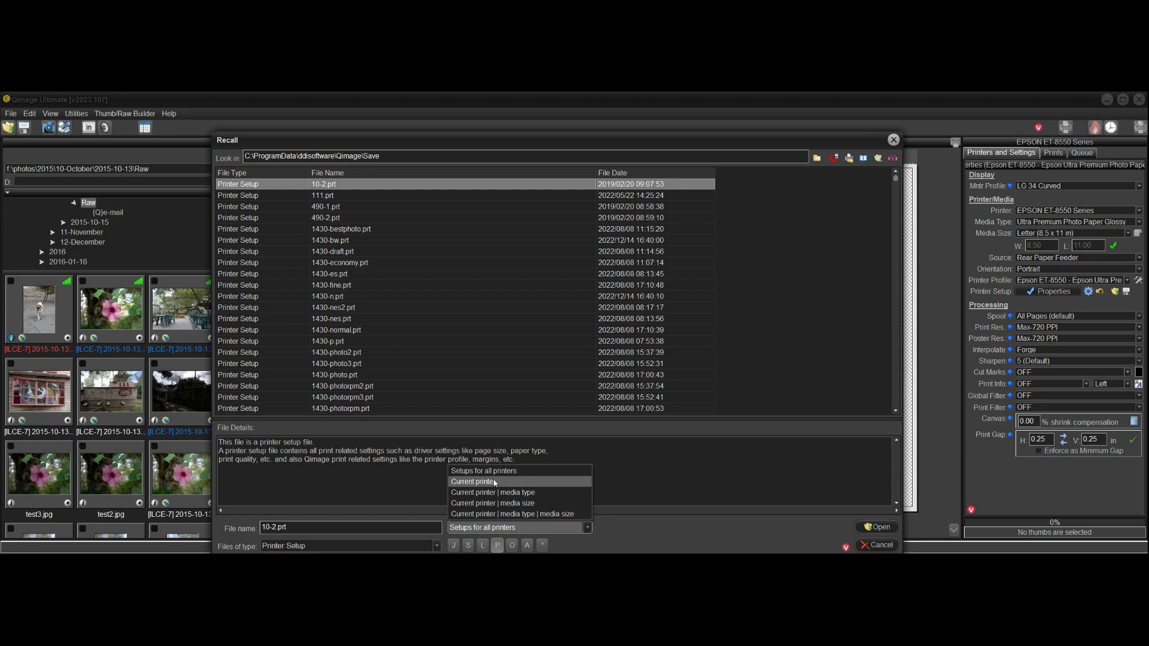
click(508, 494)
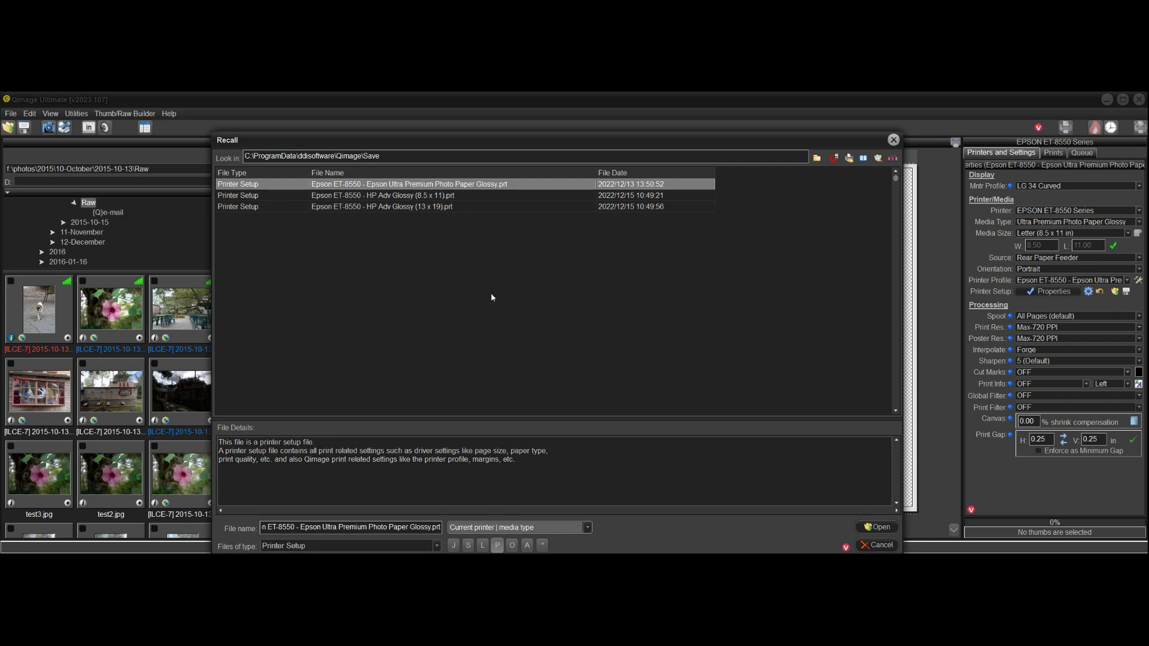
click(588, 527)
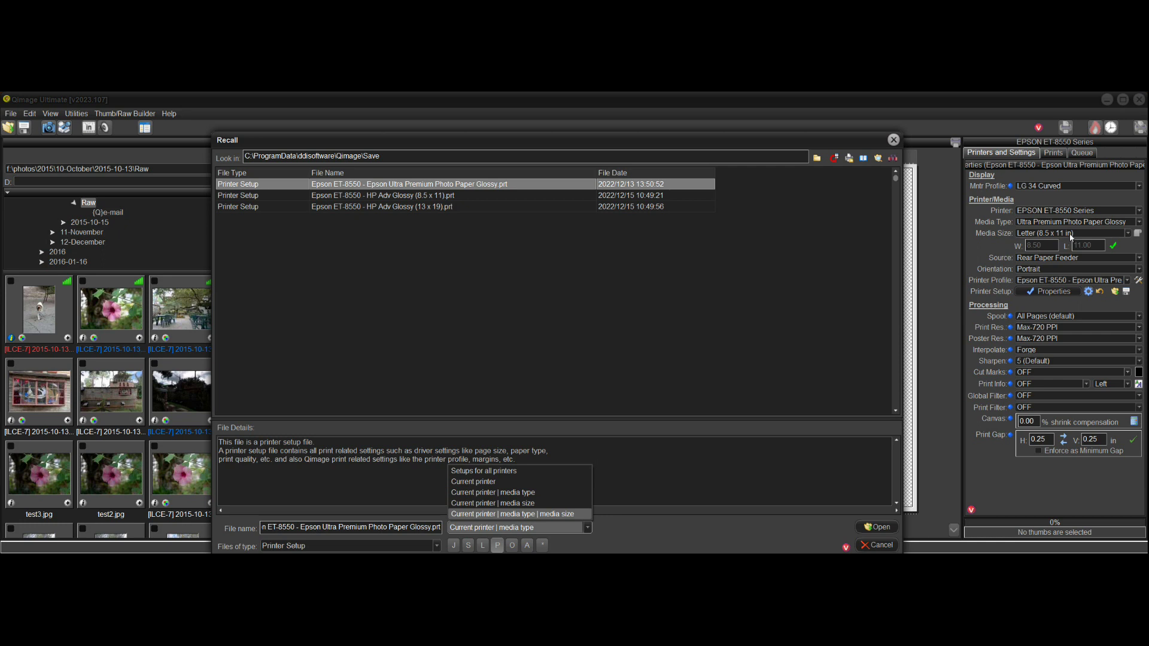
click(562, 515)
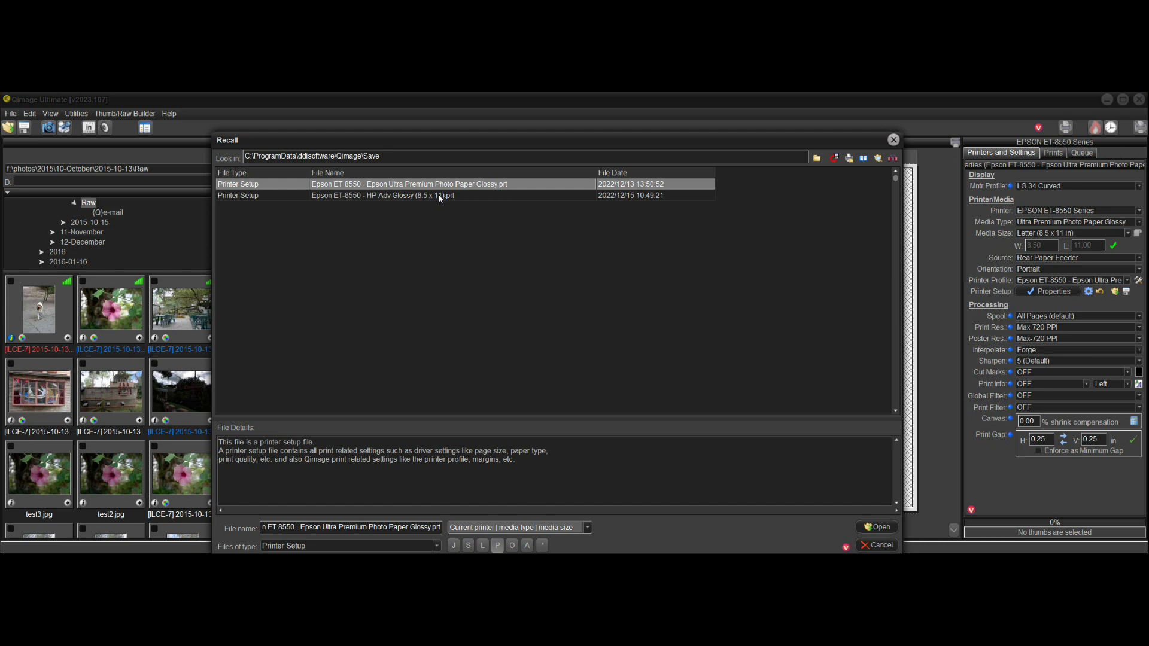
Widen the filter to current printer and media type, and recall Epson ET-8550 - HP Adv Glossy (13 x 19).prt.
click(588, 527)
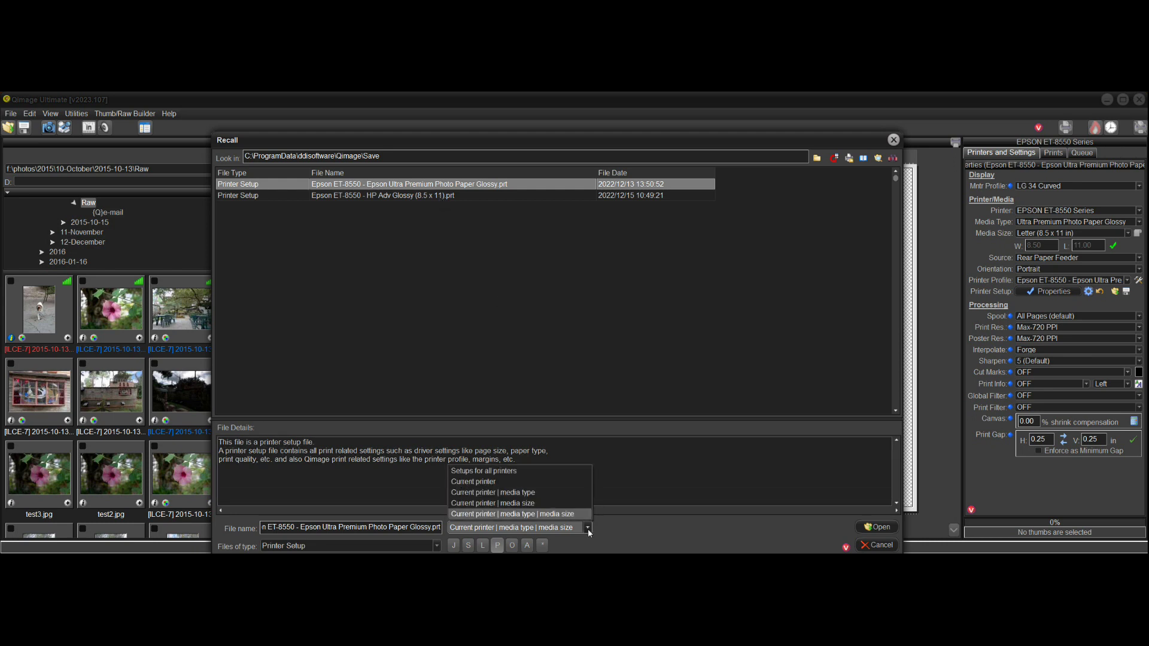
click(530, 495)
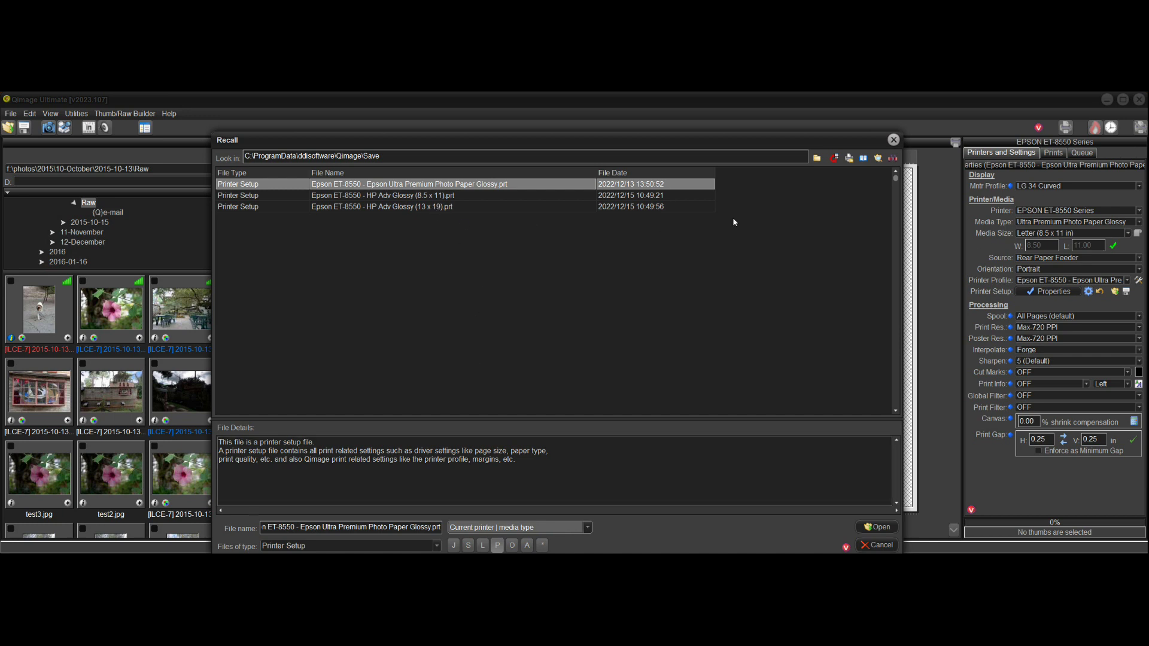
drag(835, 139, 826, 182)
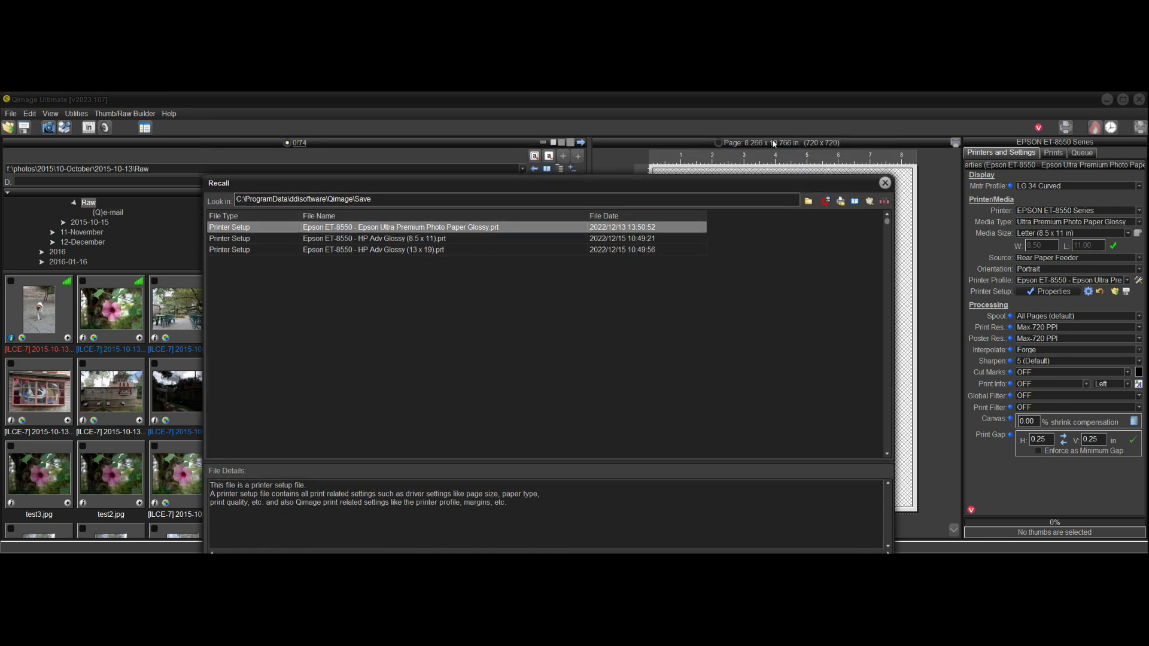
click(431, 250)
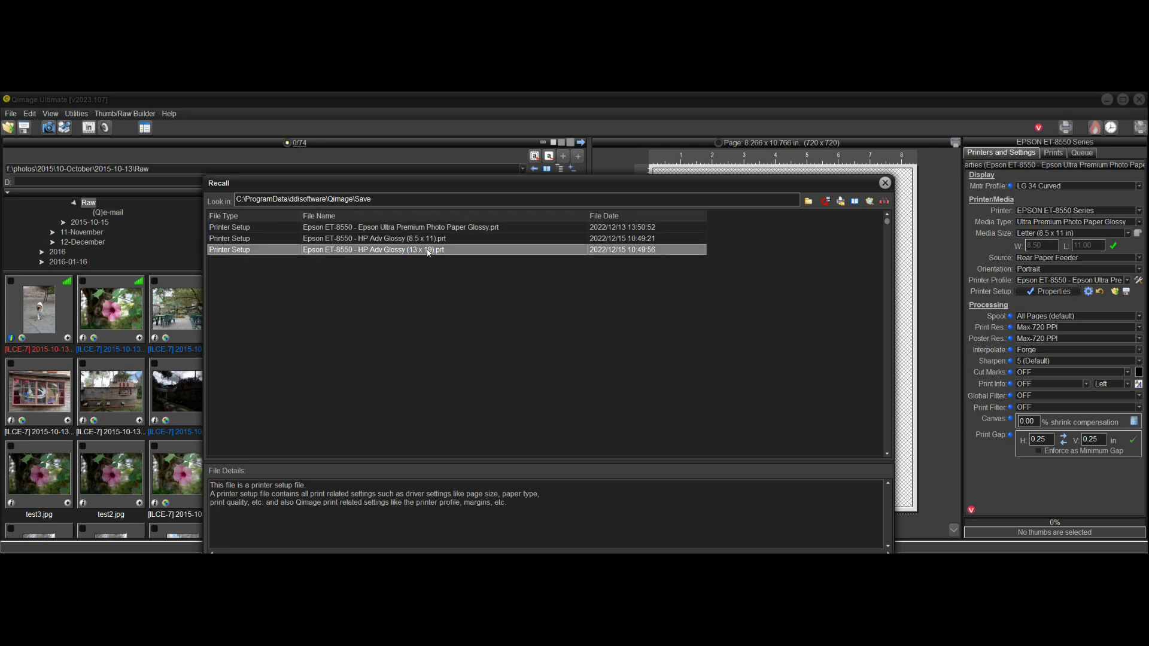
drag(643, 185, 636, 118)
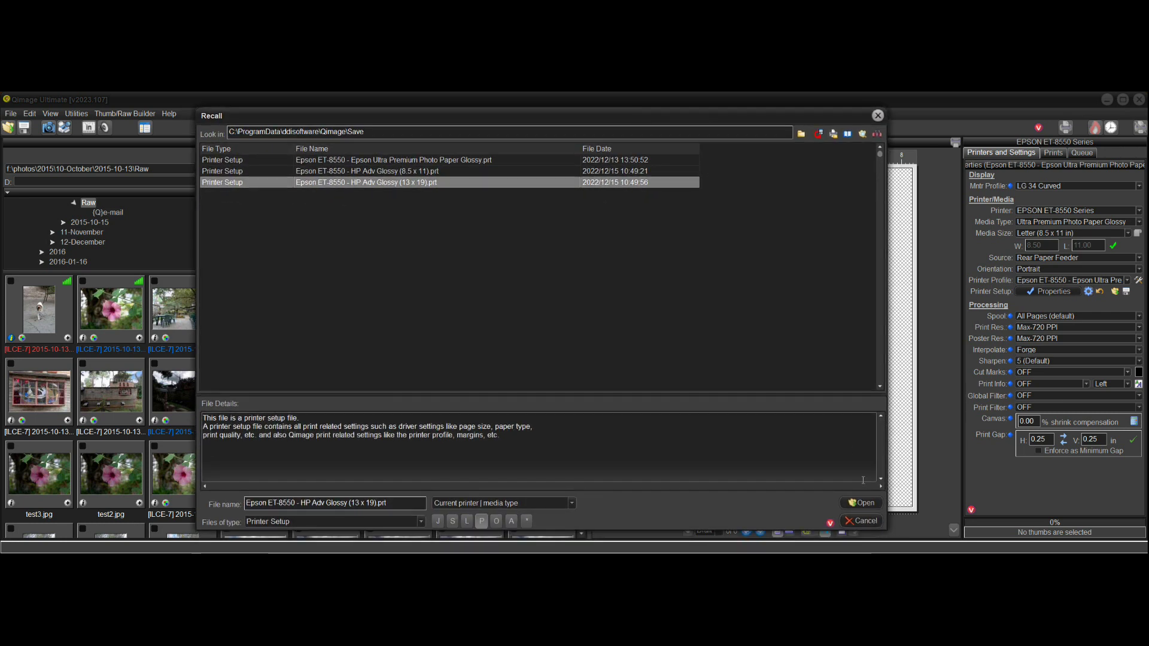
click(861, 503)
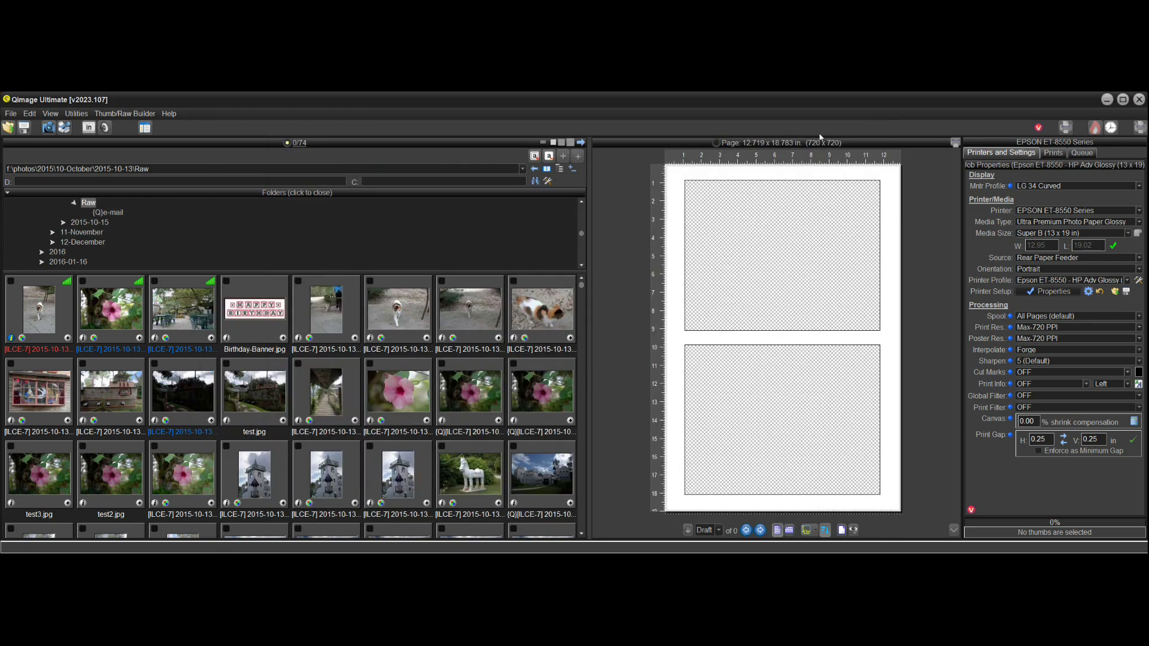
Open the save dialog for the current printer setup and close it without saving.
click(1126, 292)
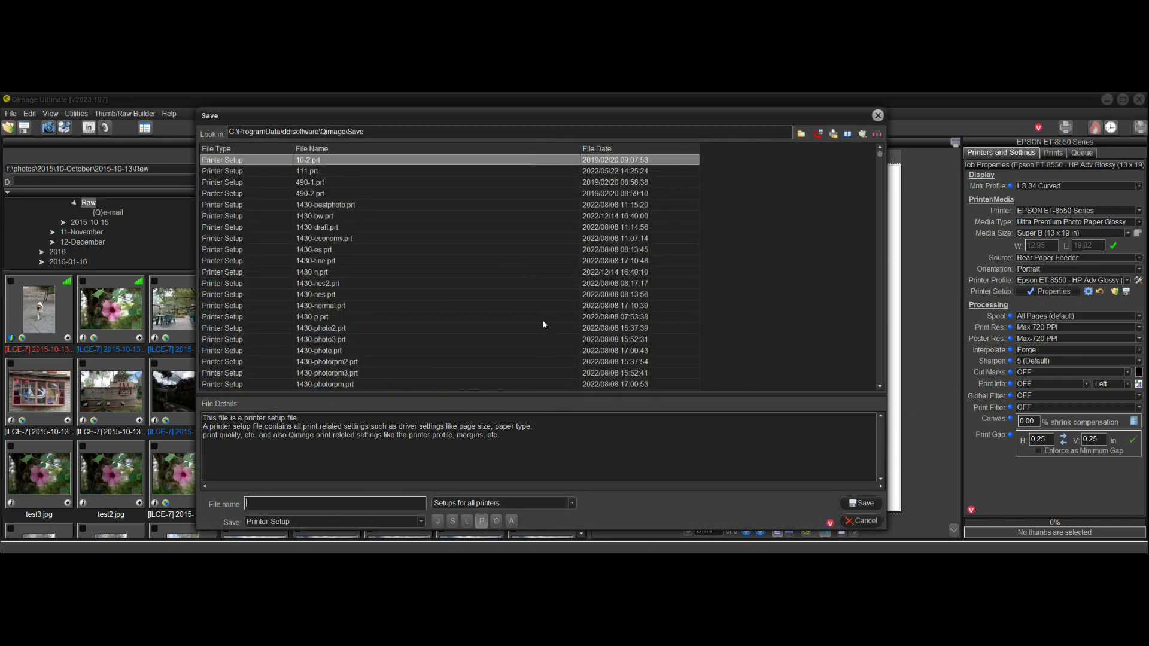
click(878, 522)
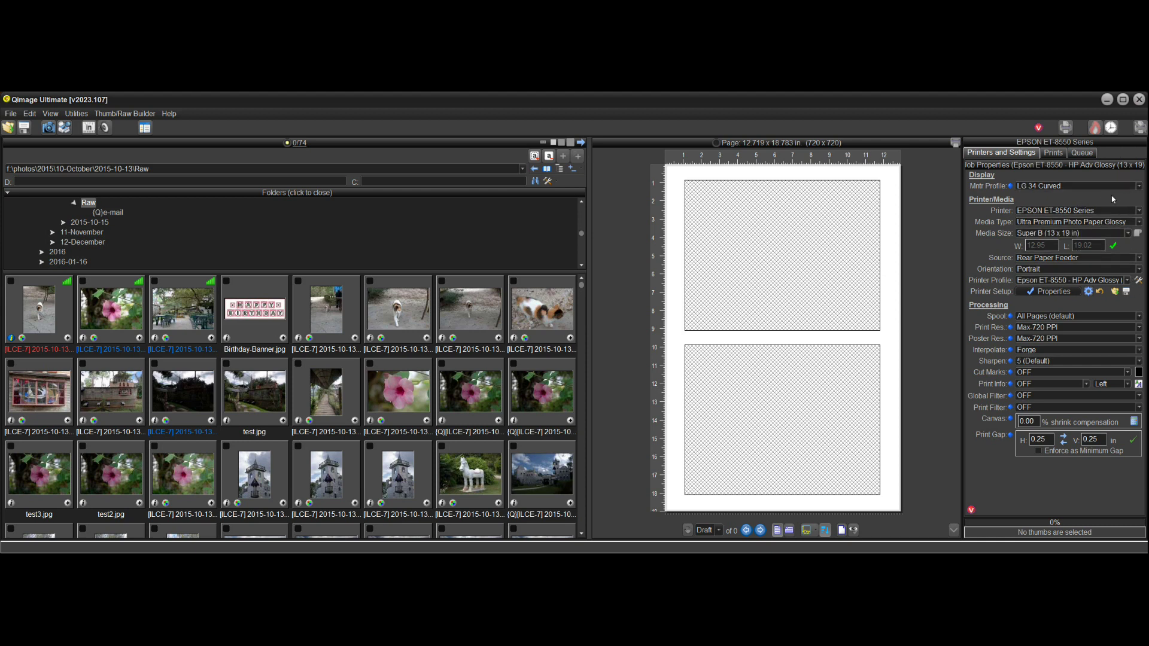
Set the media type to Premium Photo Paper Semi-Gloss and the media size to Letter (8.5 x 11 in).
click(1068, 222)
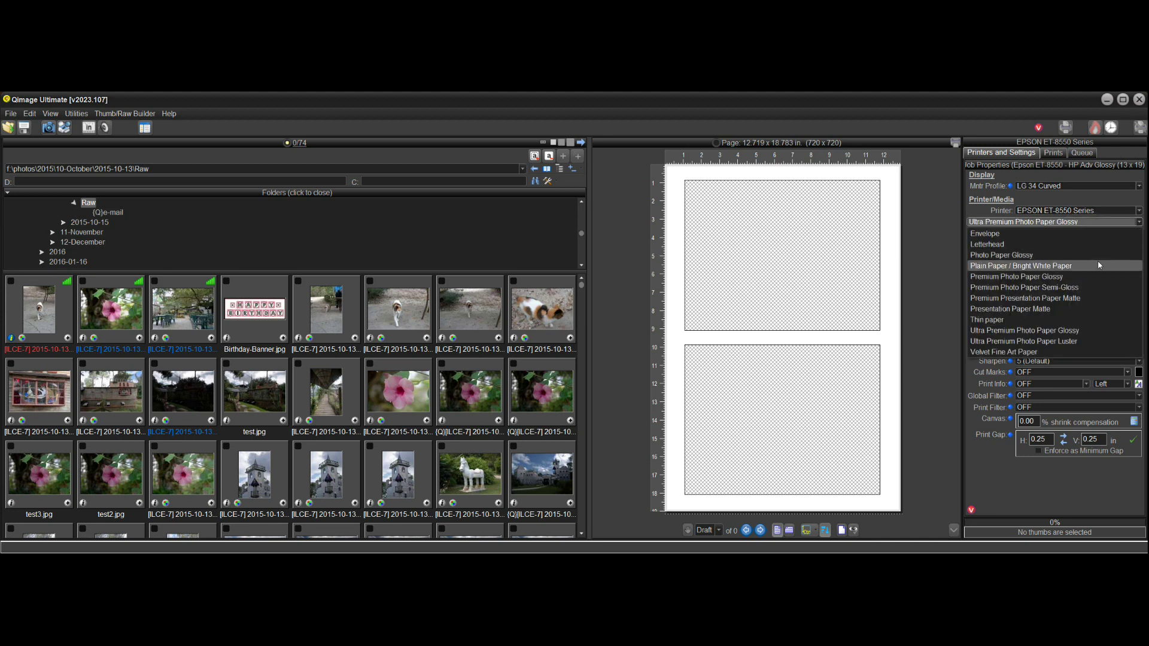
click(1077, 288)
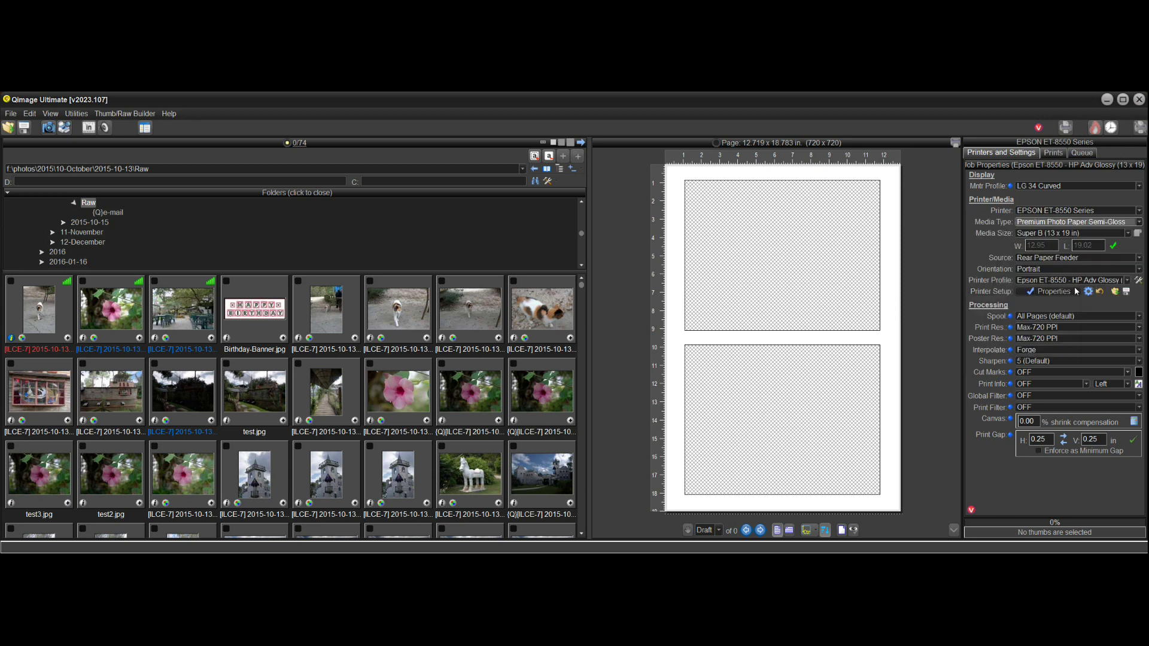
click(1129, 234)
scroll(1090, 307, up, 1)
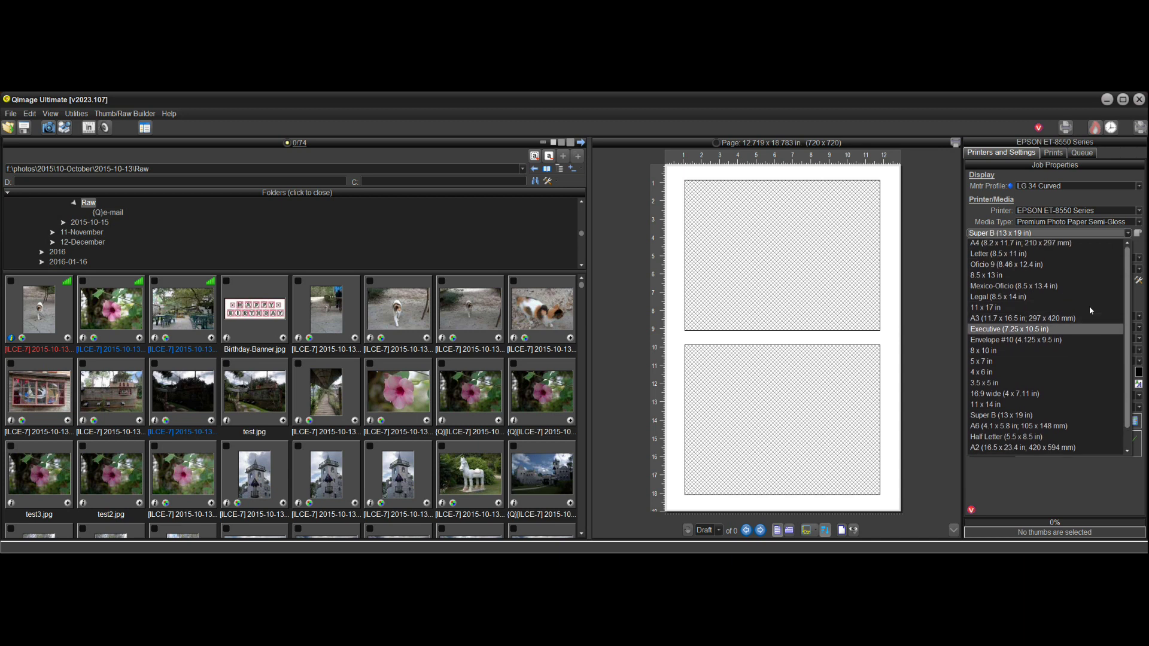
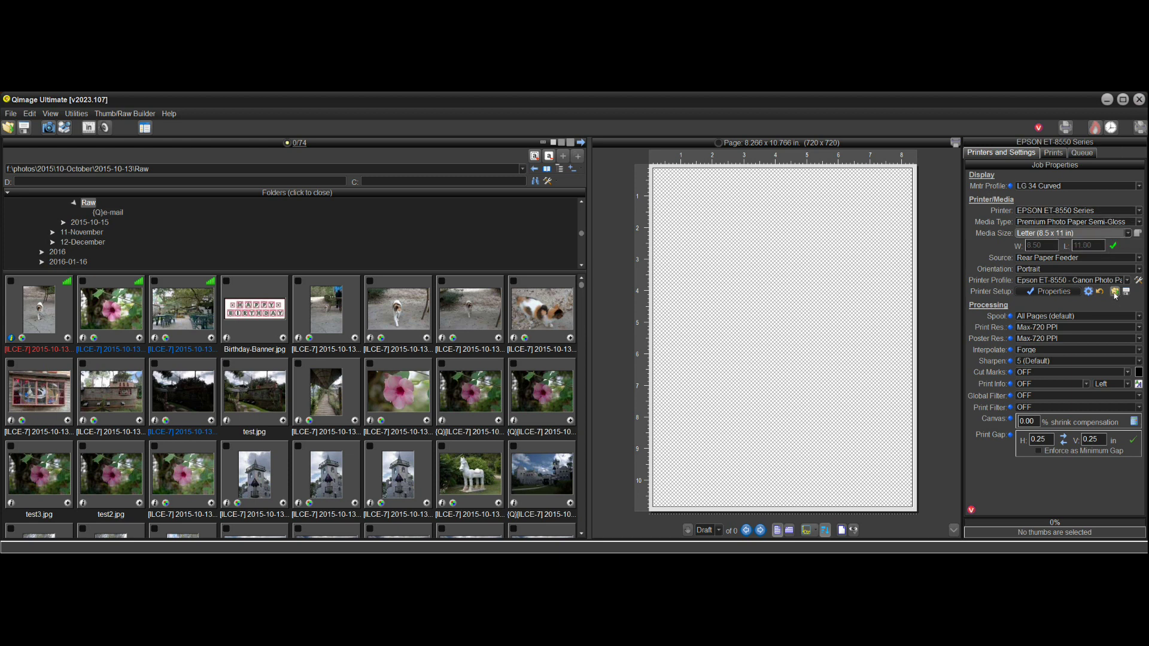
Recall Epson ET-8550 - Canon Photo Paper Plus Semi-gloss.prt, filtering the saved setups by current printer and media type, and narrowing by media size.
click(1114, 291)
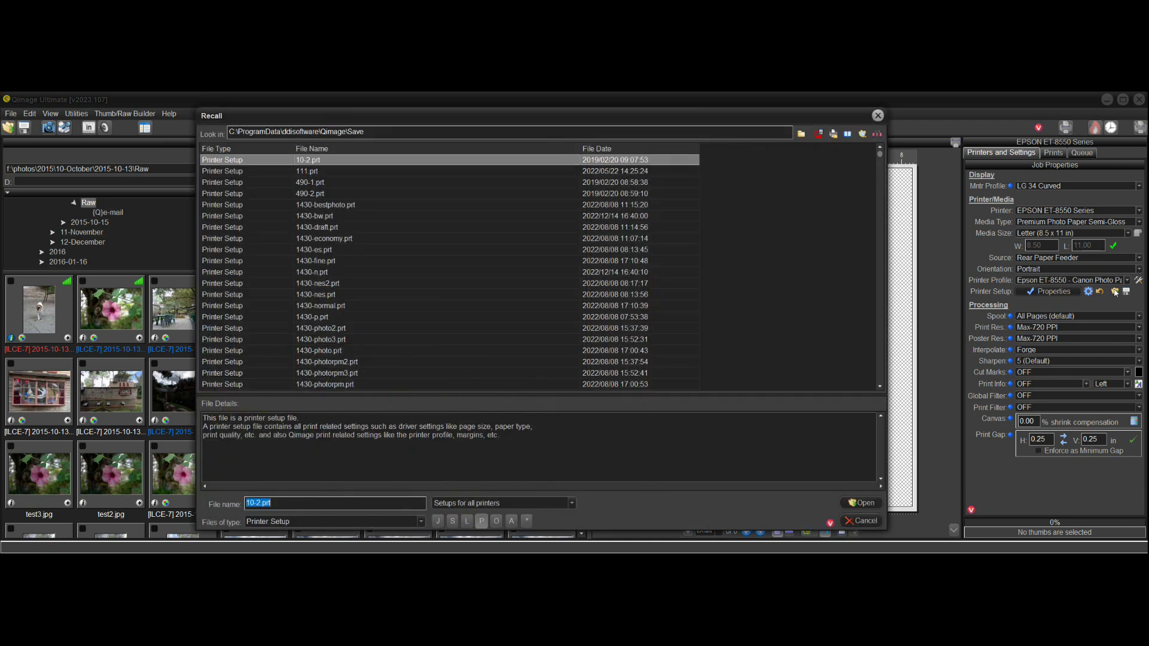
click(572, 504)
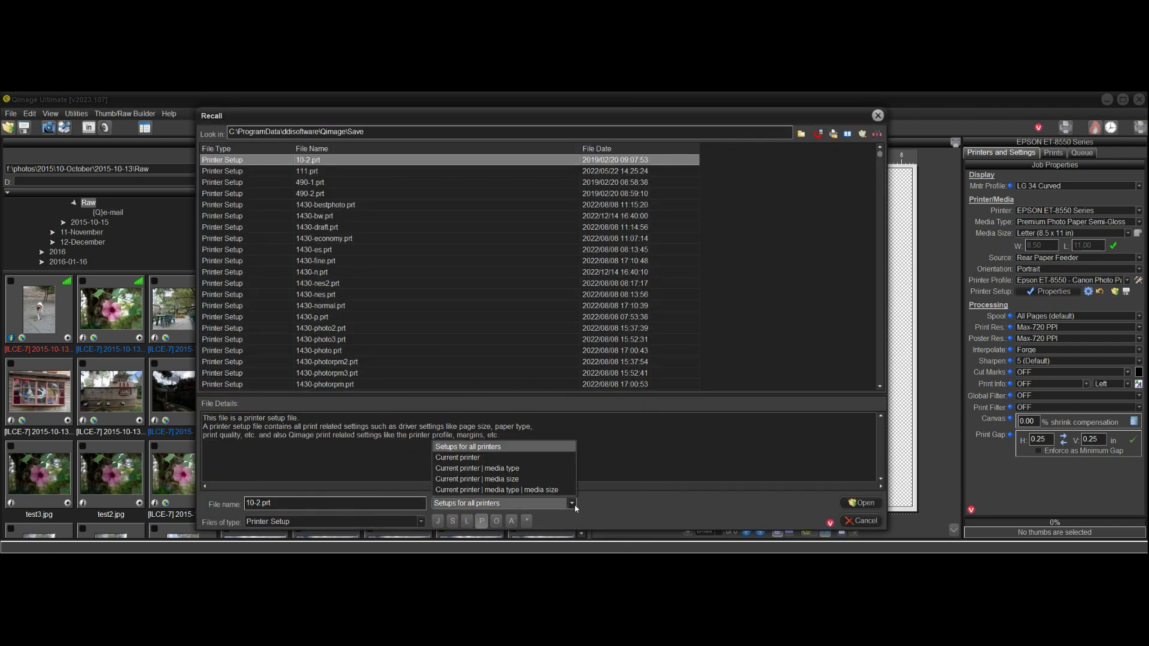
click(520, 470)
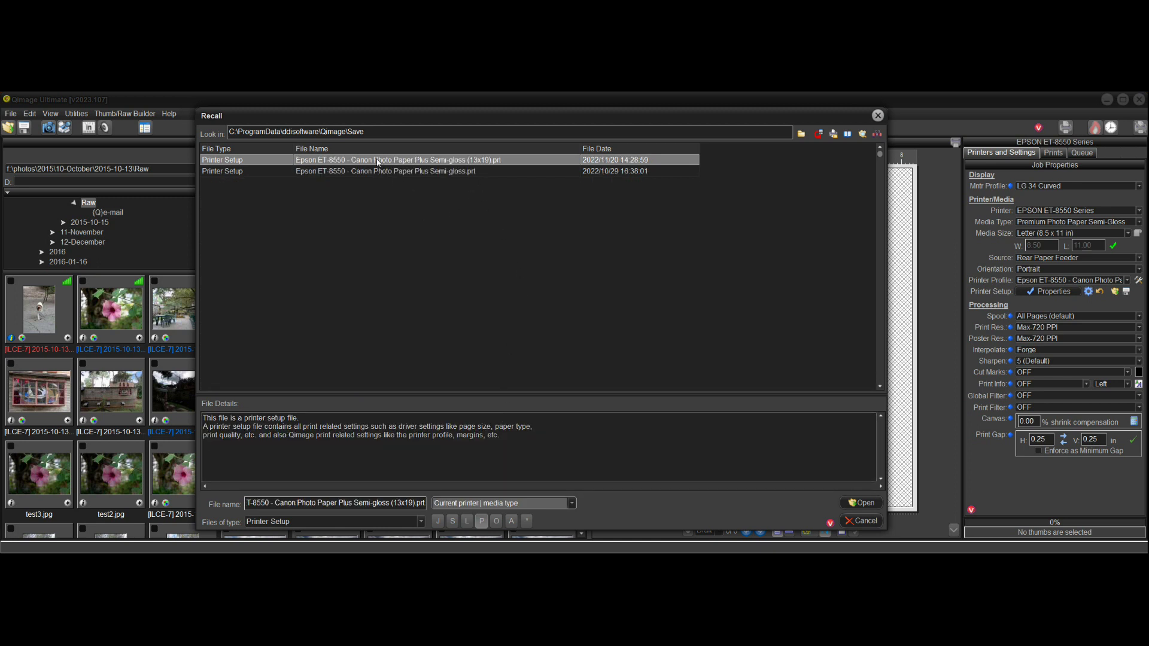
click(449, 172)
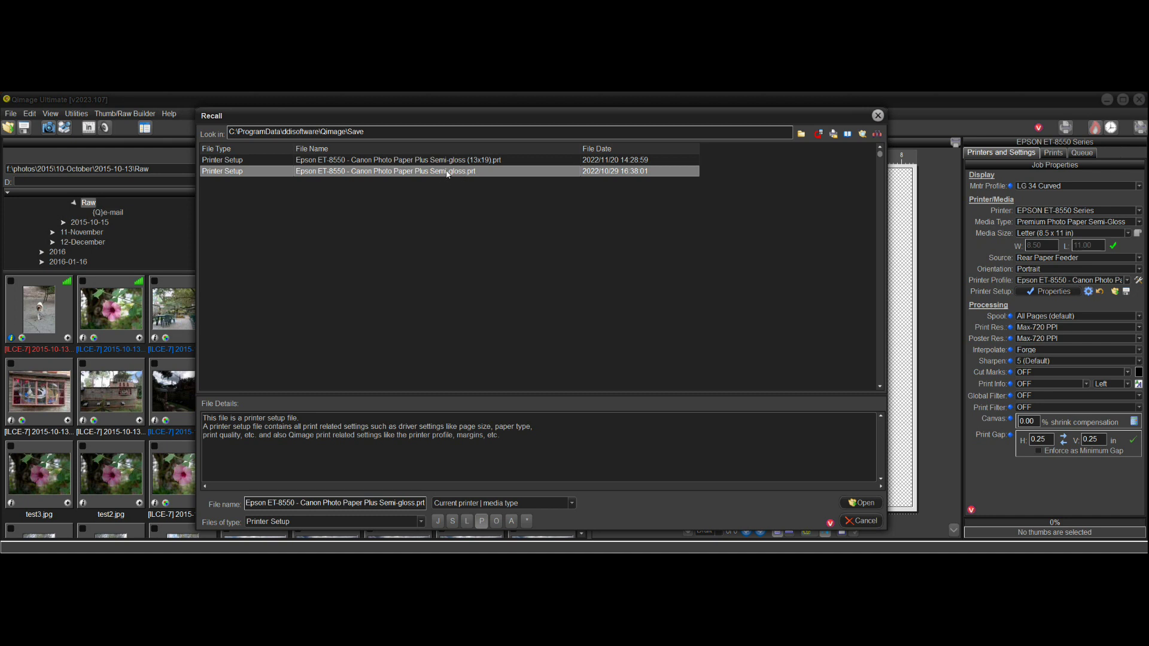
click(572, 503)
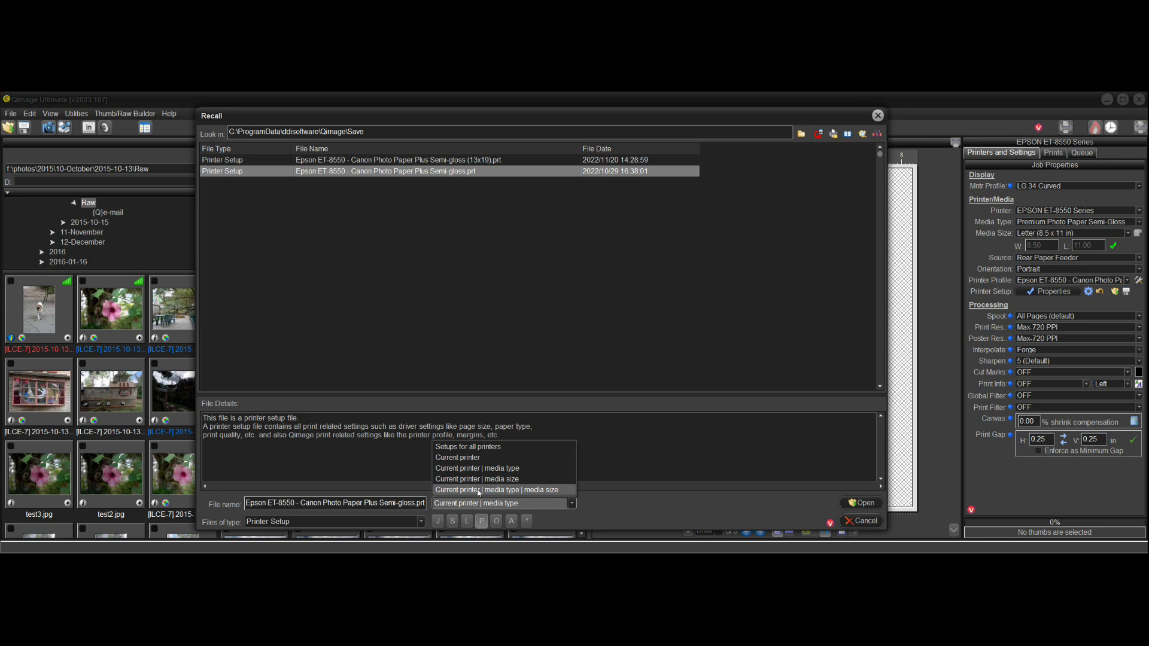
click(531, 492)
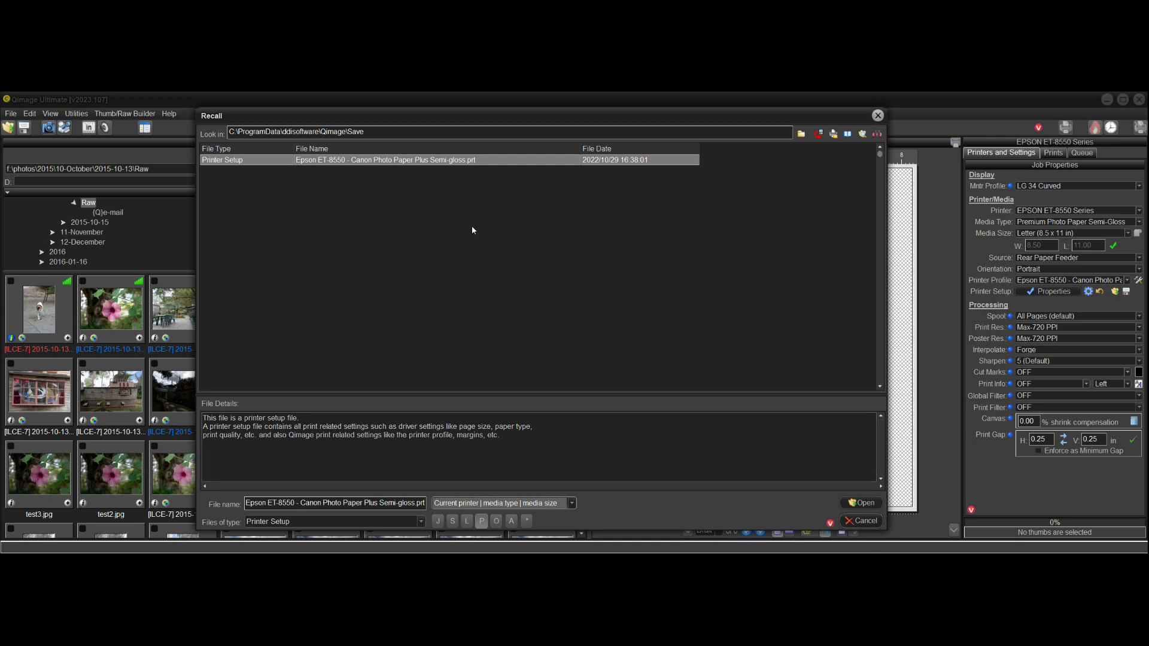
double_click(440, 161)
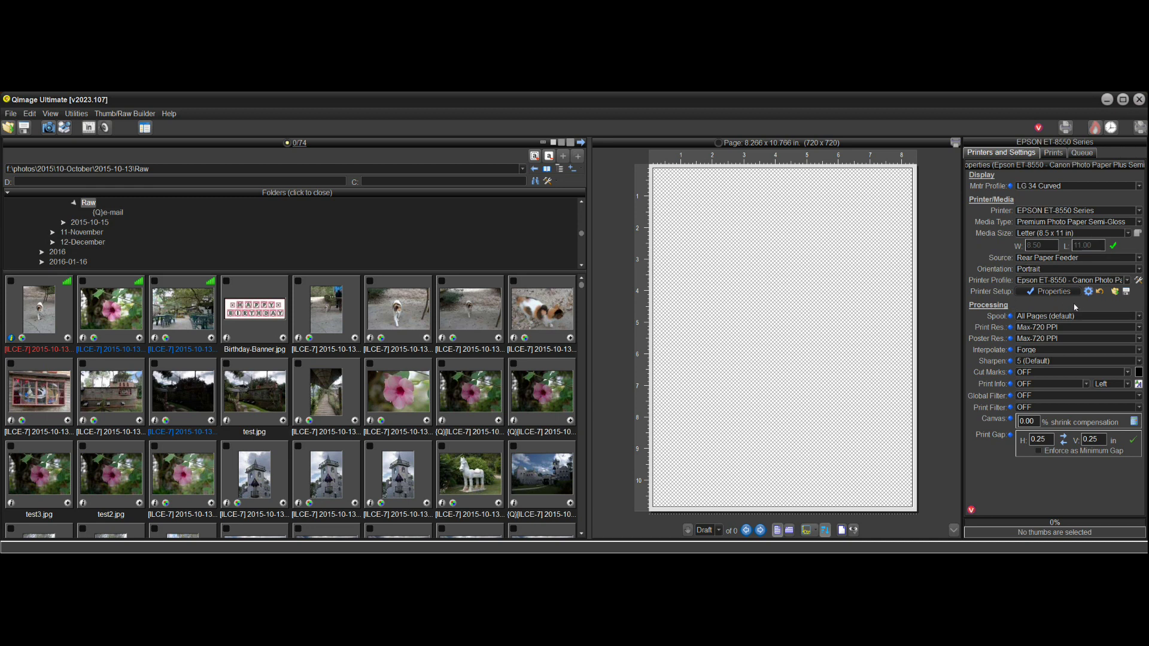
Add the calico cat photo to the page and recall Epson ET-8550 - Canon Photo Paper Pro Luster.prt from the current printer's setups.
click(570, 341)
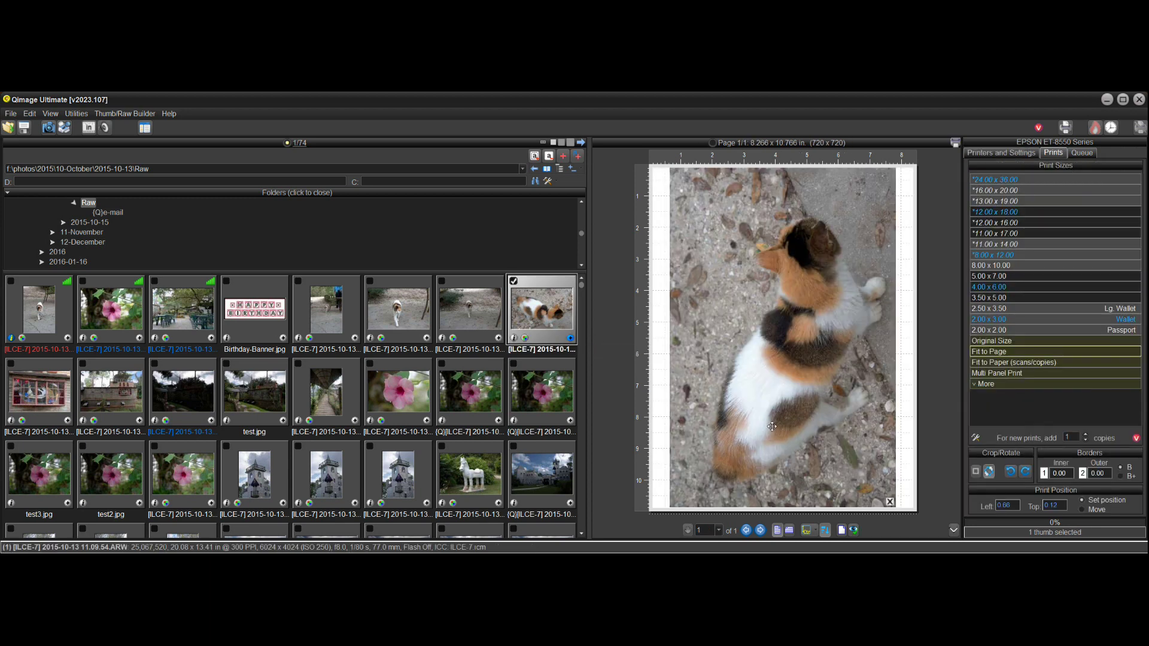
mouse_move(991, 260)
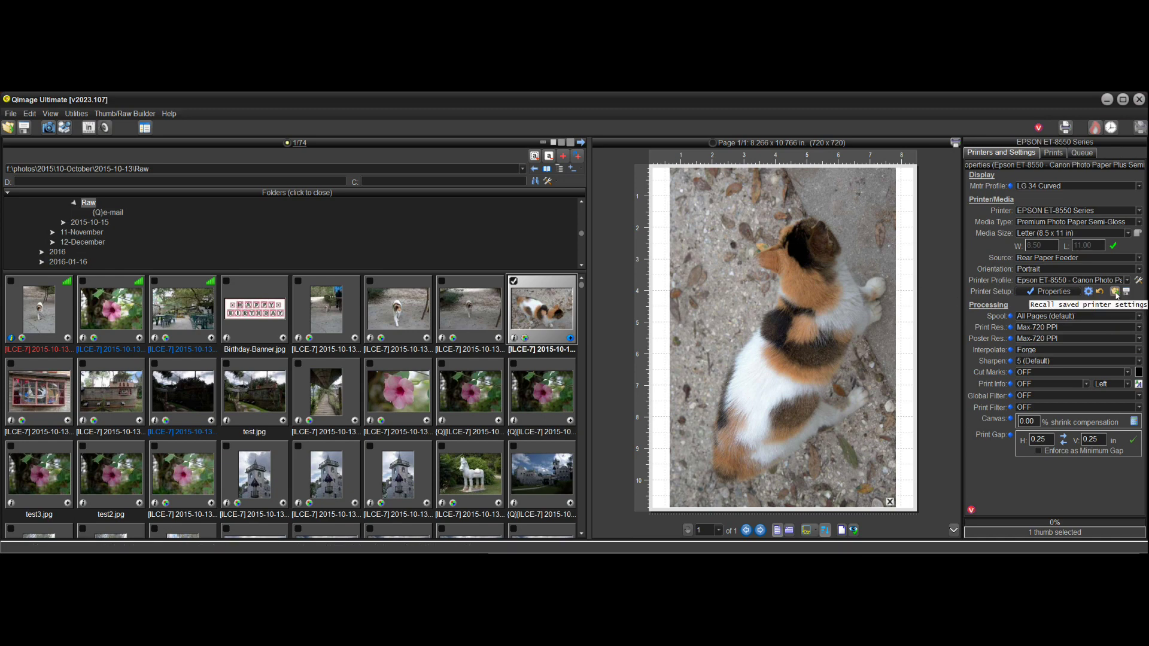
click(1115, 291)
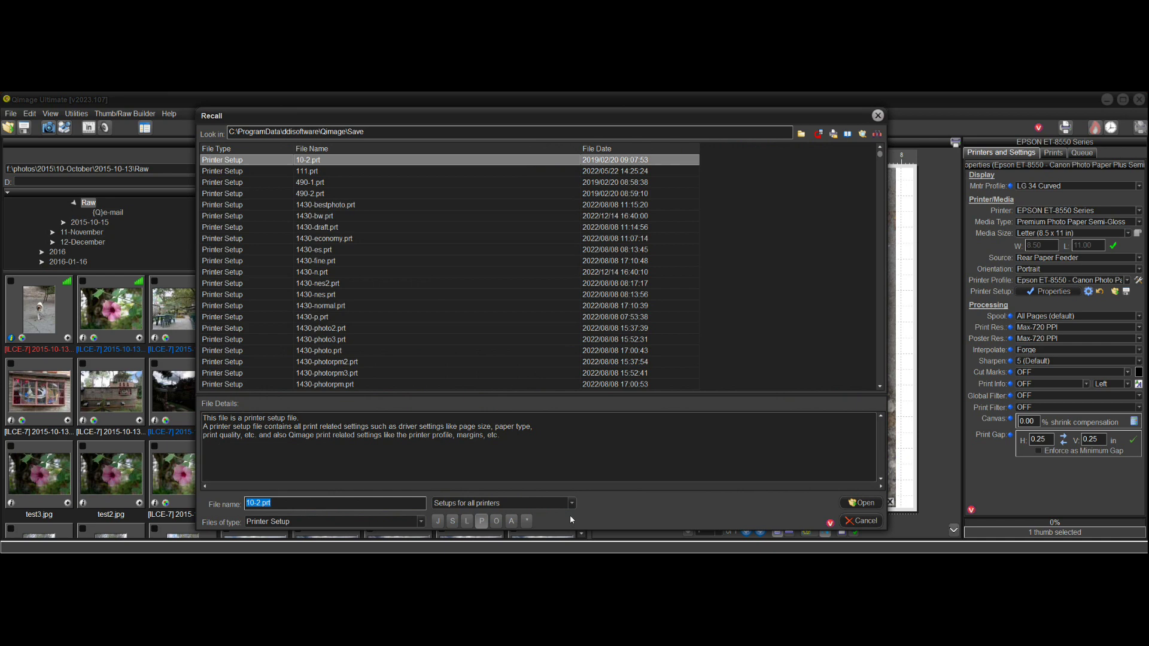
click(572, 503)
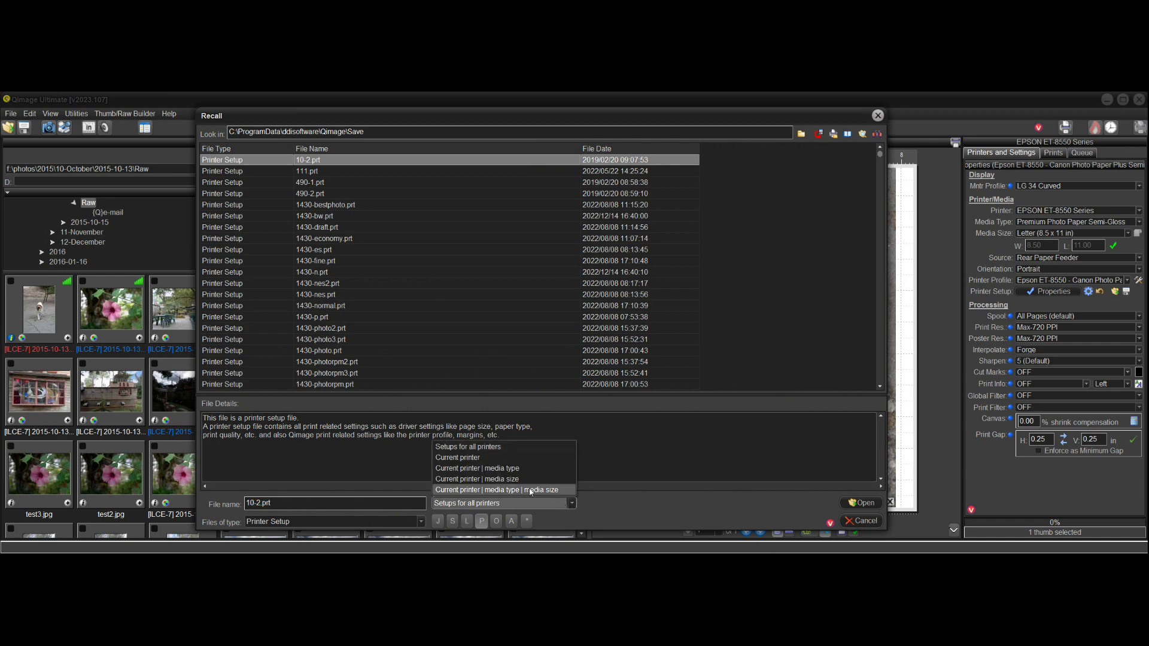
click(492, 458)
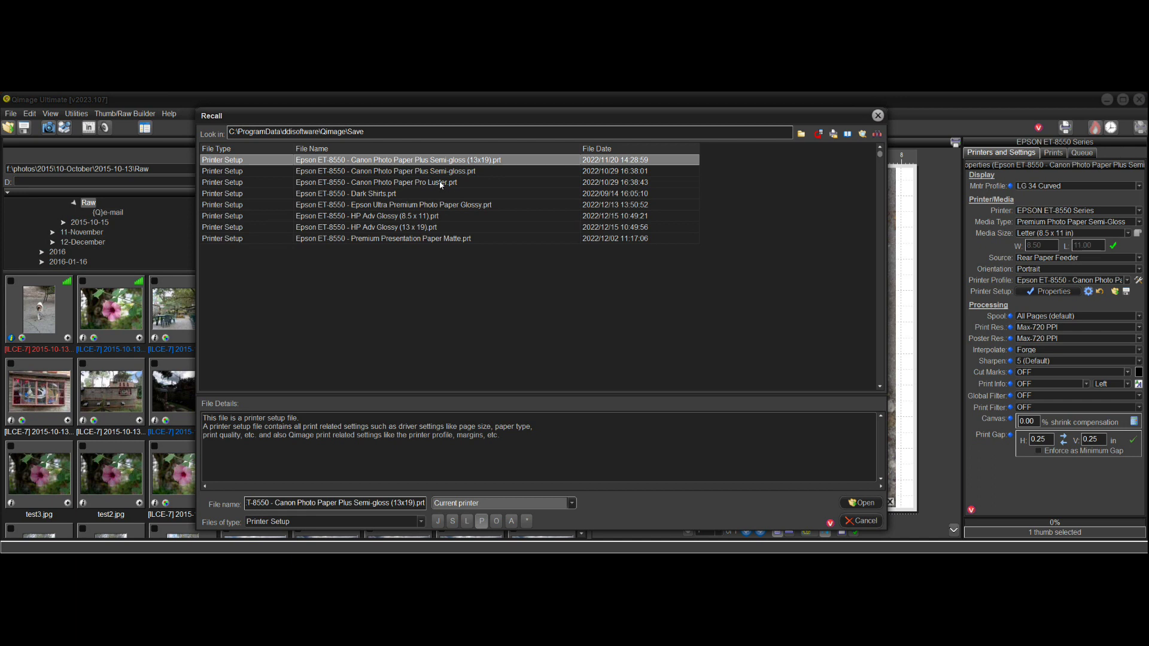
click(404, 183)
click(852, 505)
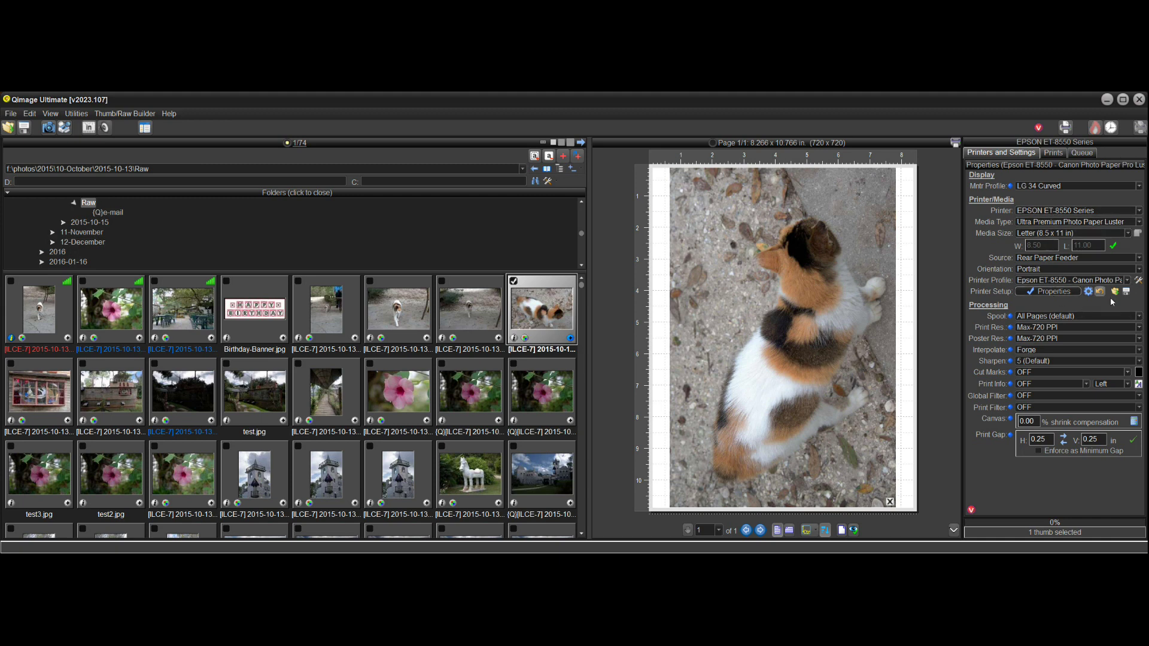
Filter the saved printer setups by current printer, media type and media size, and widen the filter to the current printer only.
click(1114, 291)
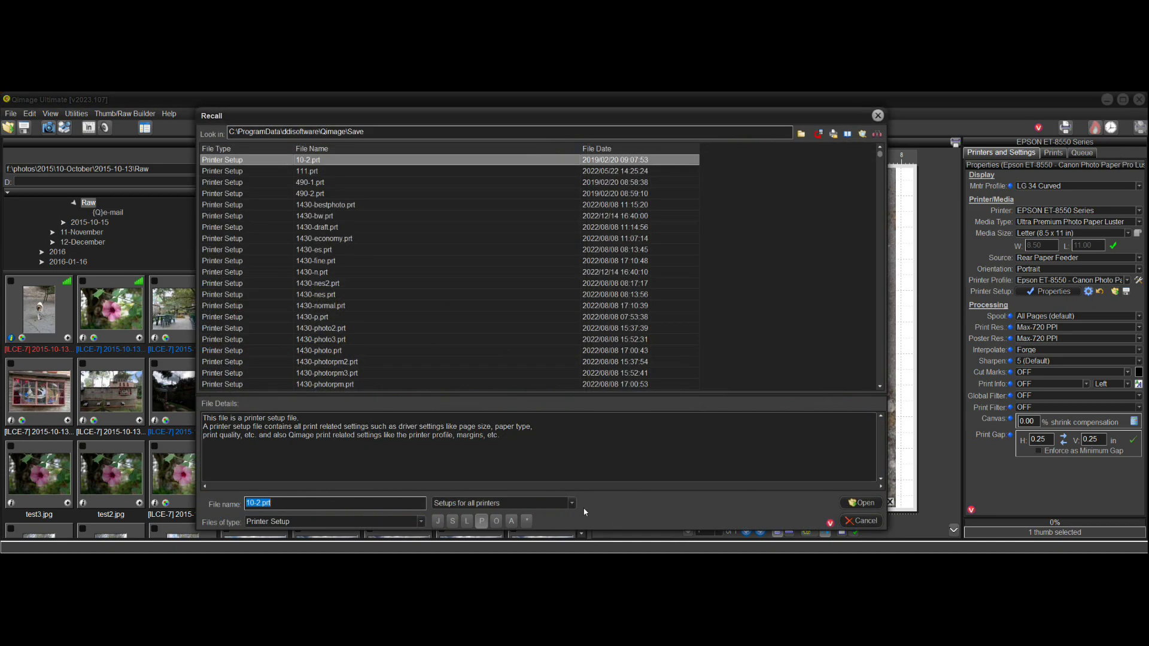
click(574, 504)
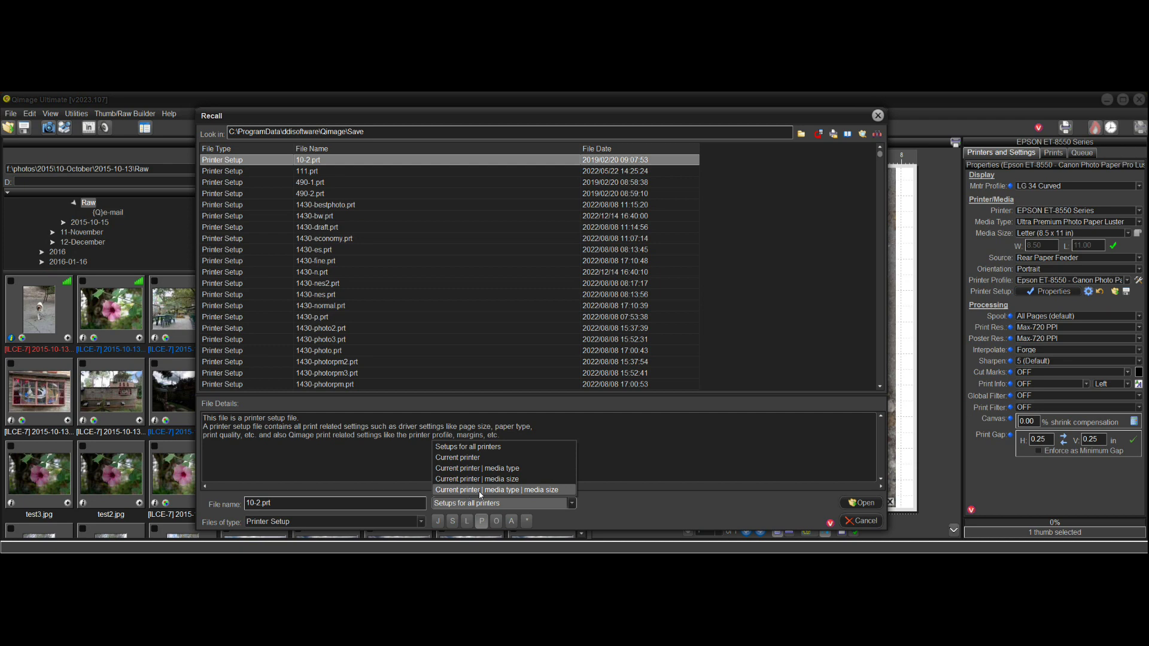
click(520, 490)
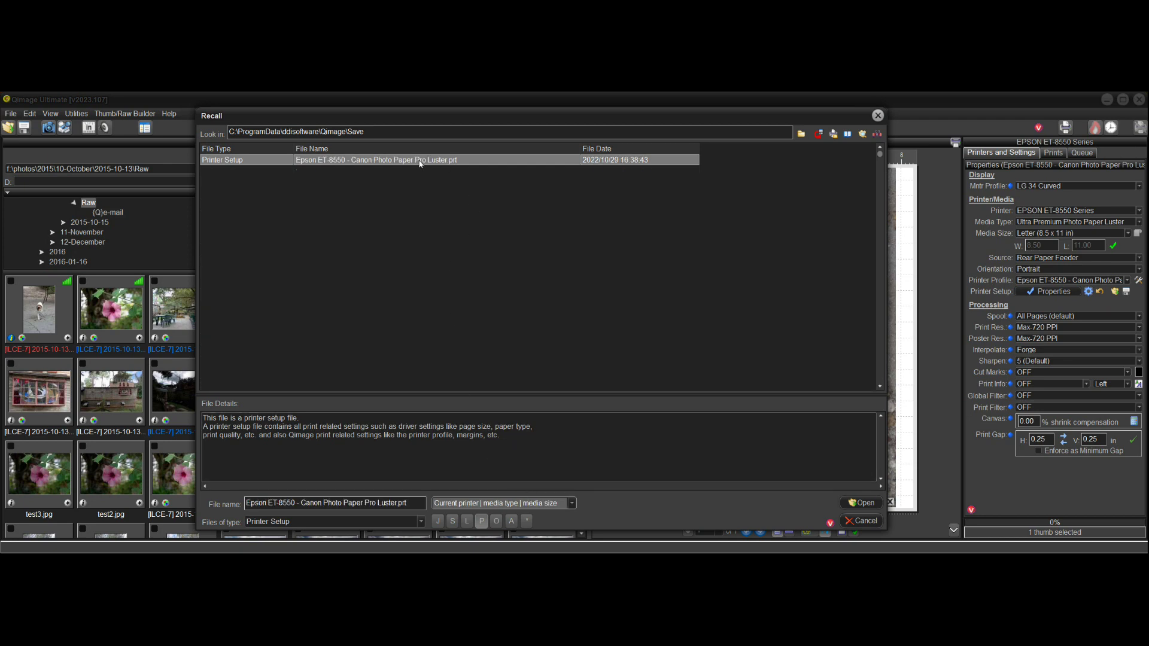
click(568, 507)
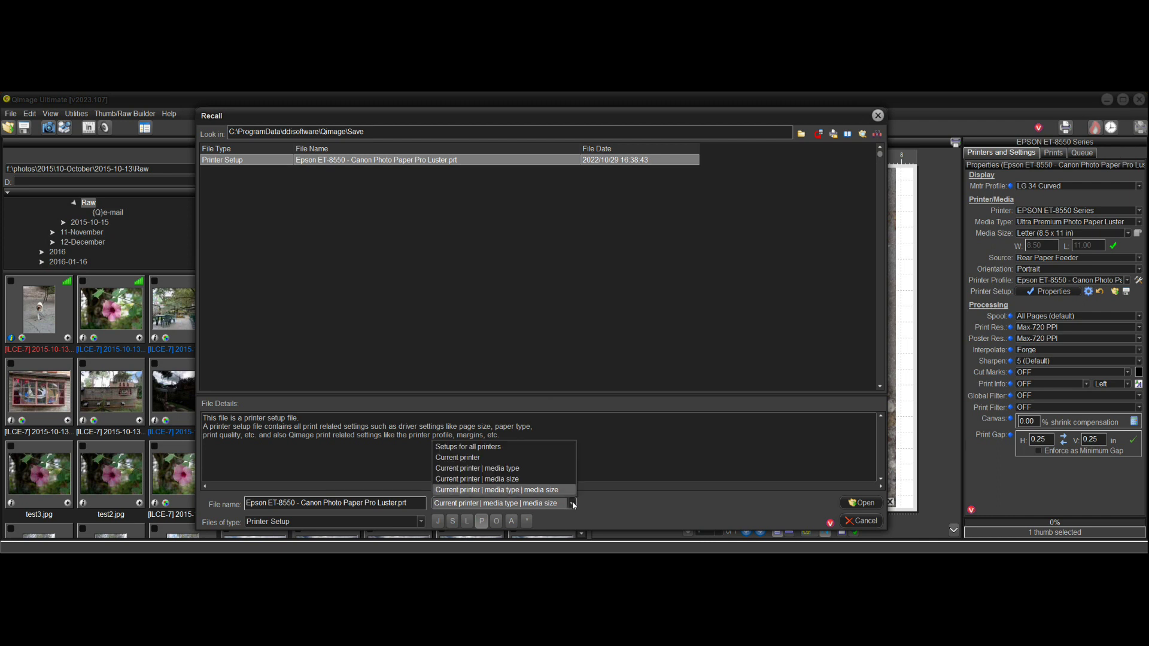
click(518, 464)
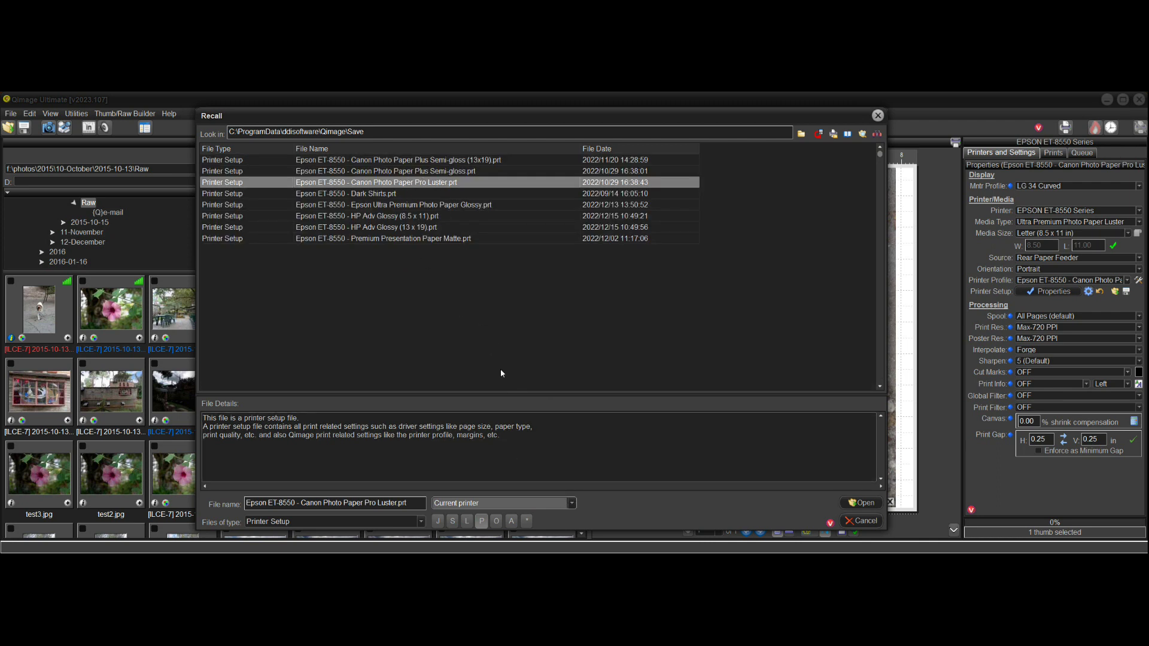
Check the filter choices for saved printer setups and leave the recall dialog without opening a setup.
click(570, 503)
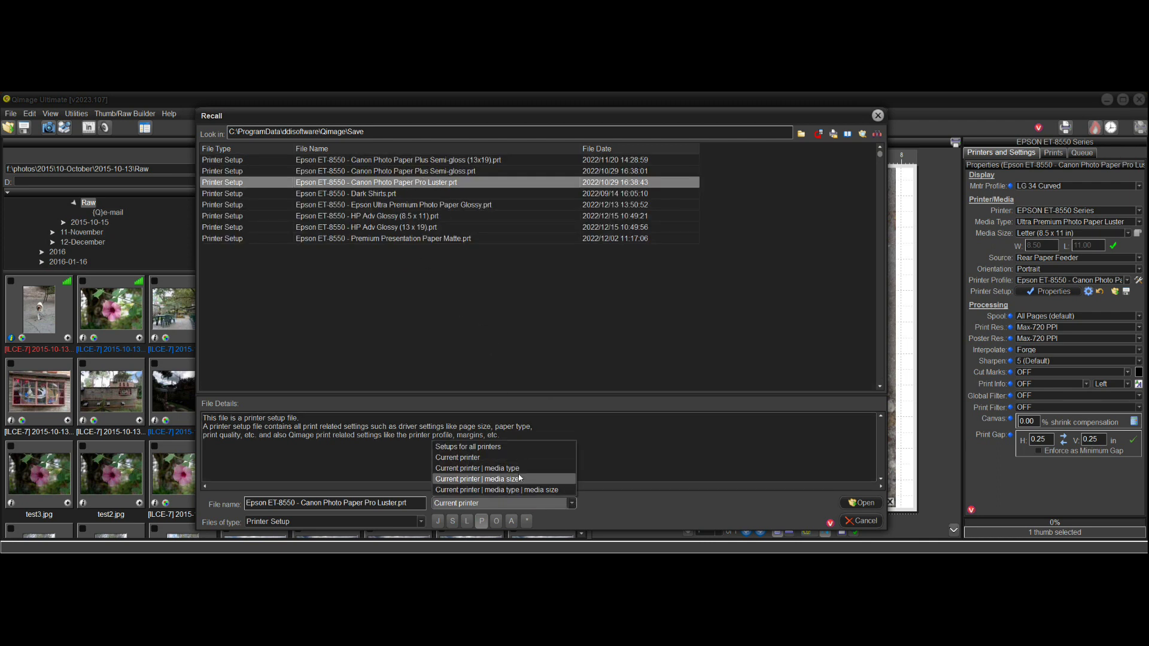
click(666, 480)
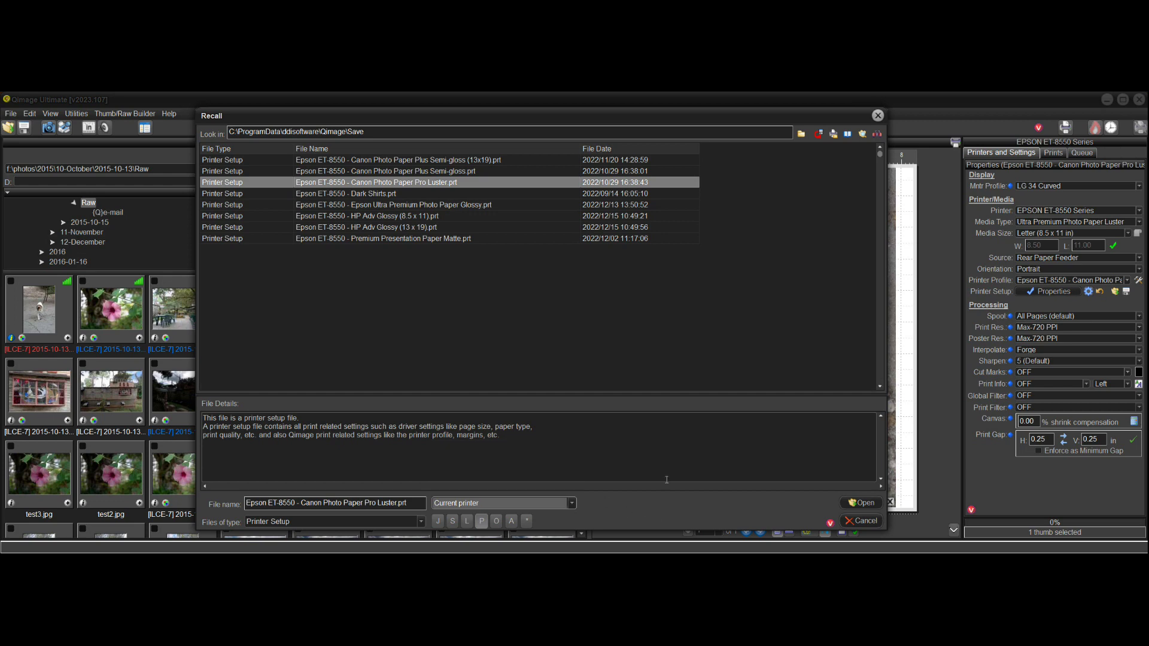
click(862, 521)
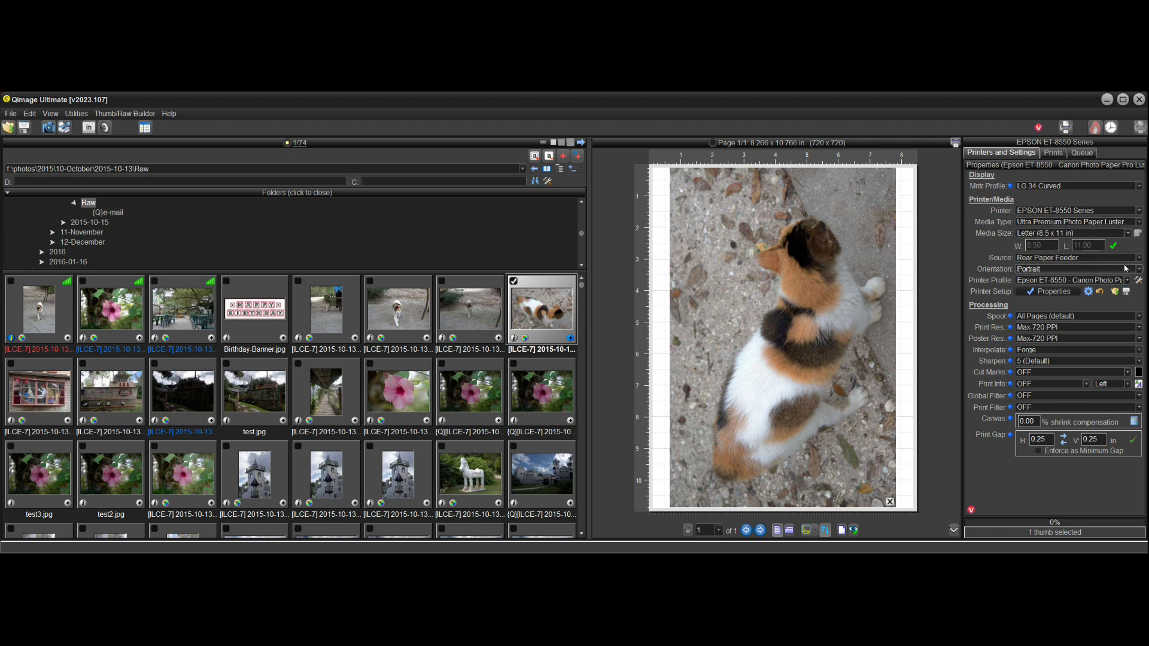
Set the printer driver's color mode to Black and White Photo and set the printer profile to Let printer/driver manage color.
click(1060, 294)
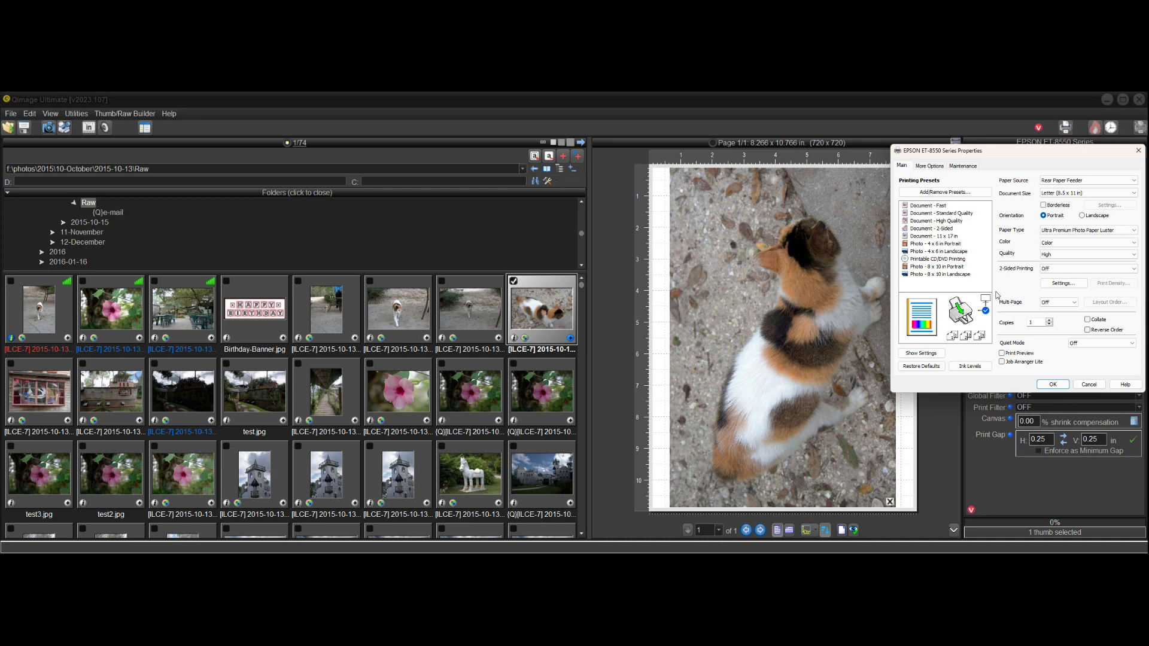
click(941, 167)
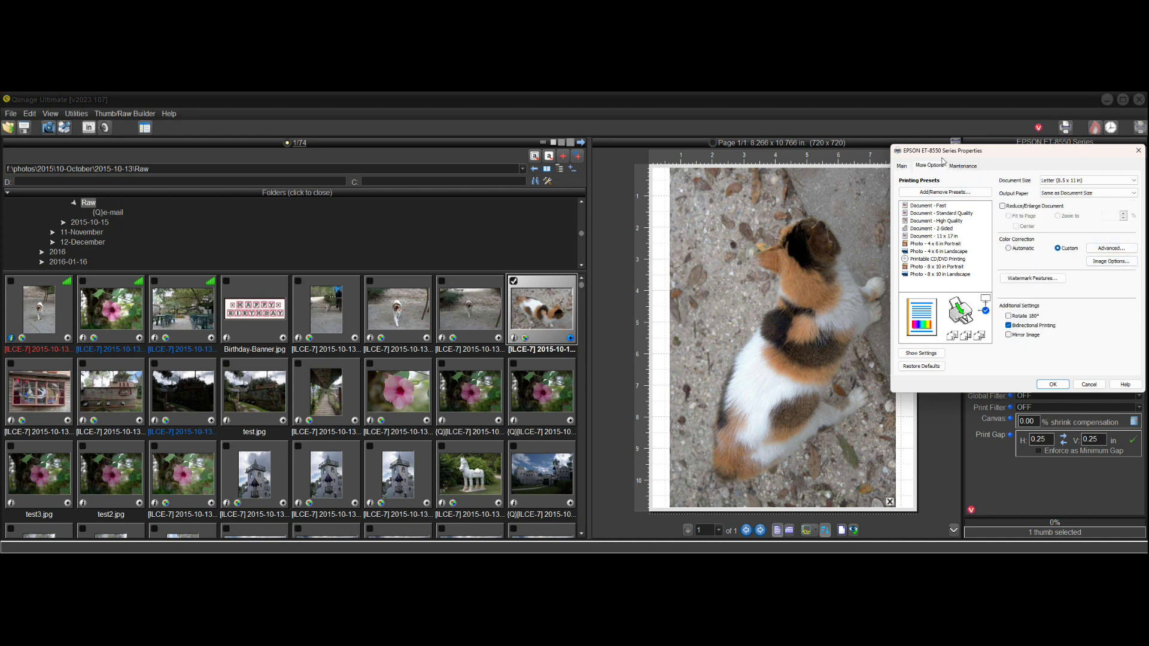
click(903, 168)
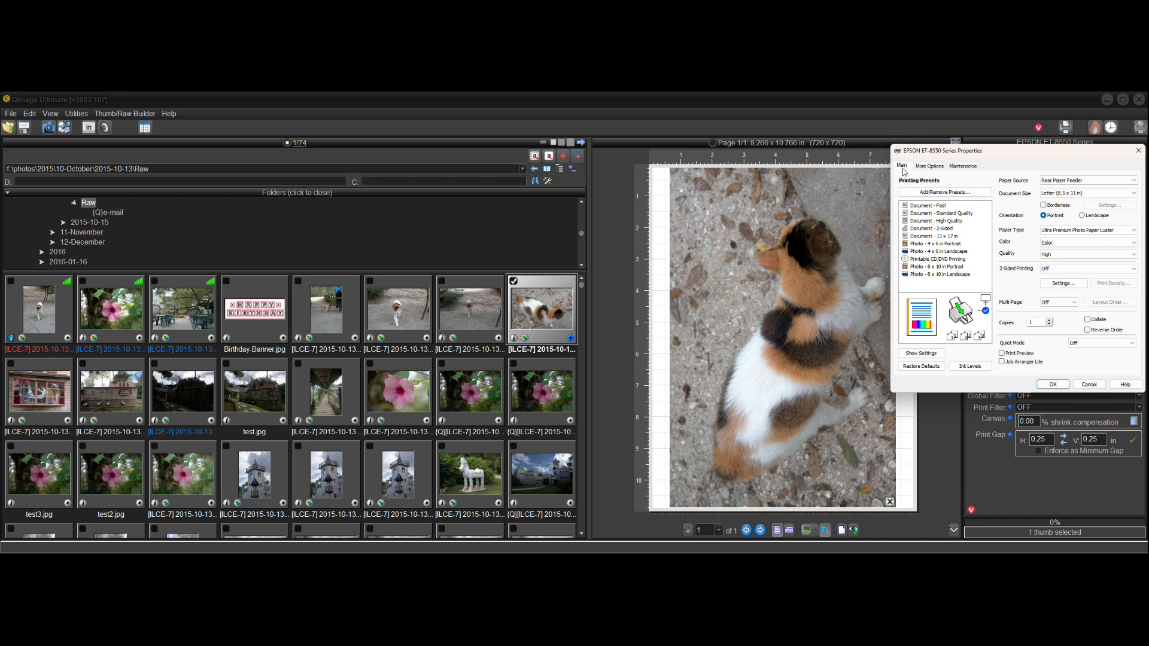
click(1087, 243)
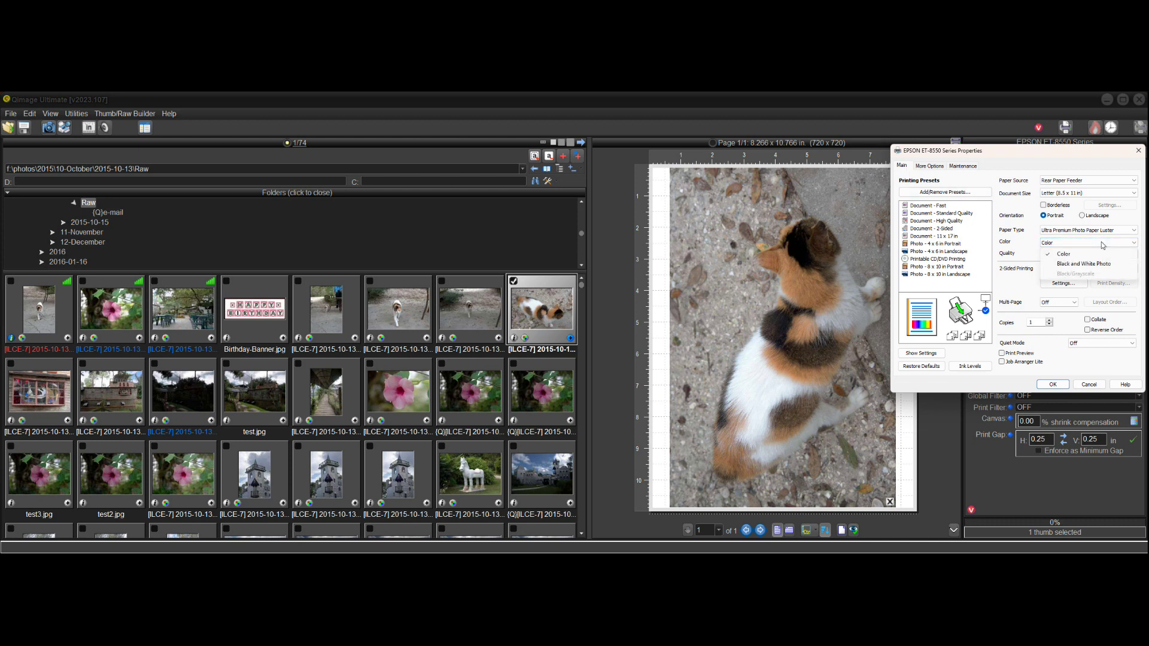
click(1088, 263)
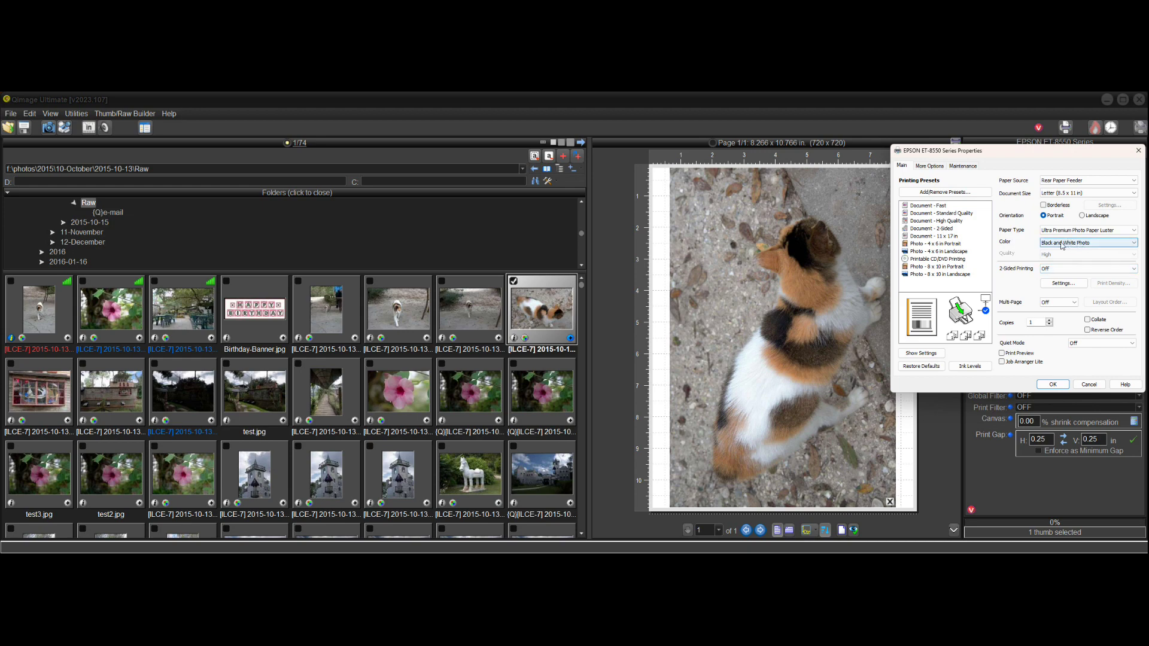
click(1052, 384)
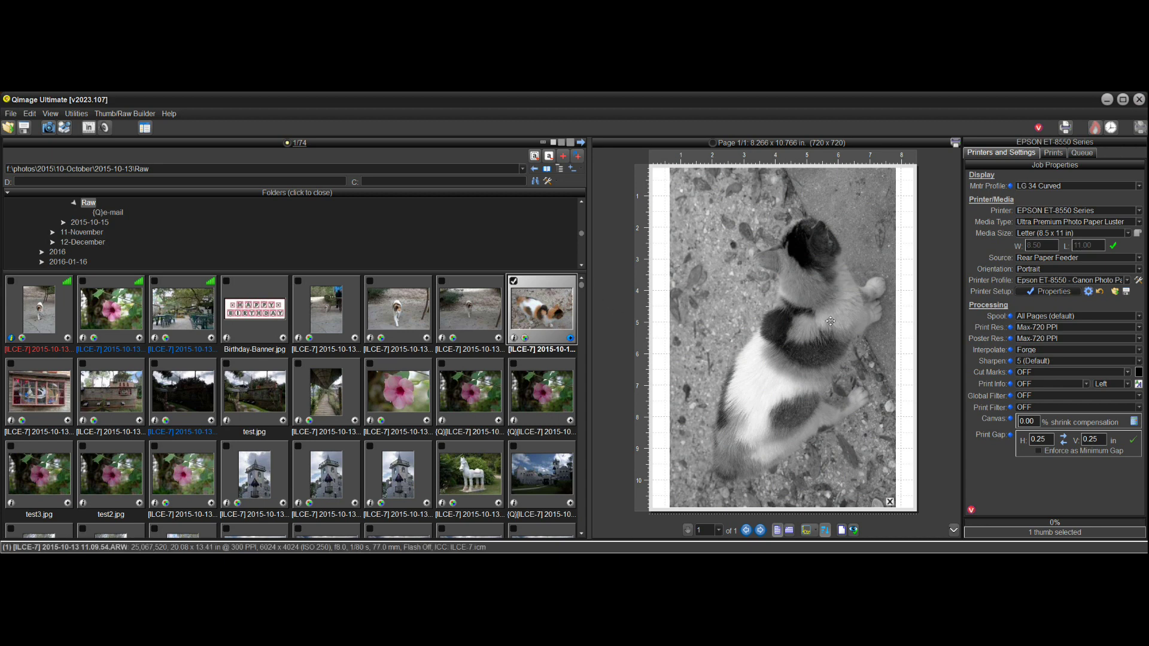
click(1128, 280)
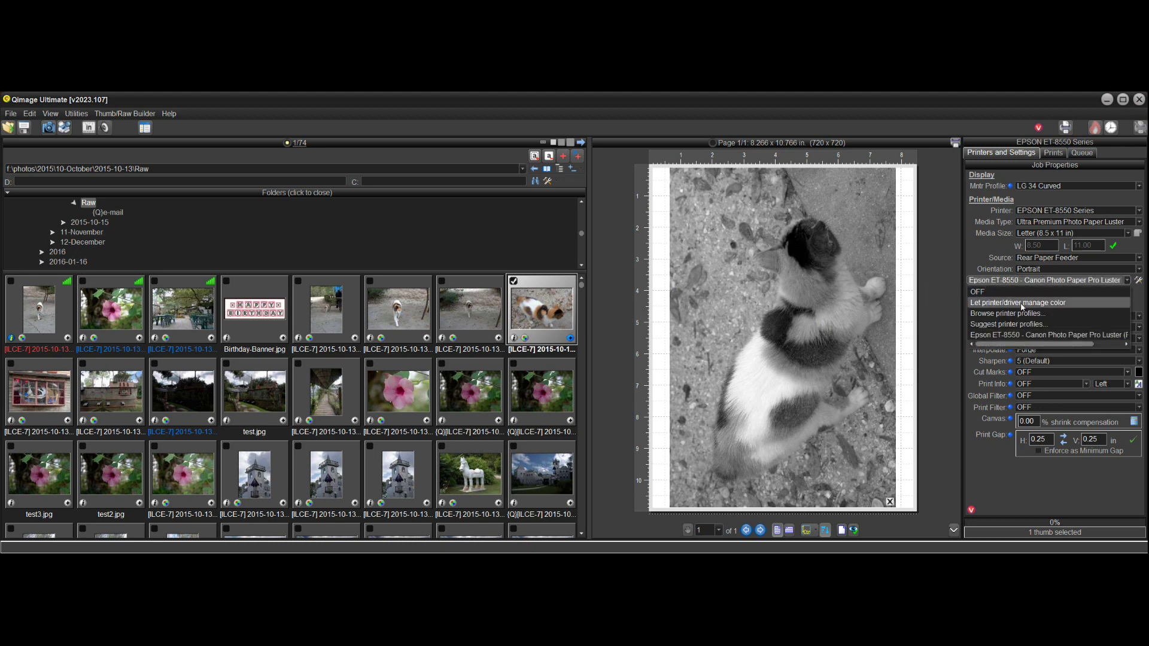
click(1021, 305)
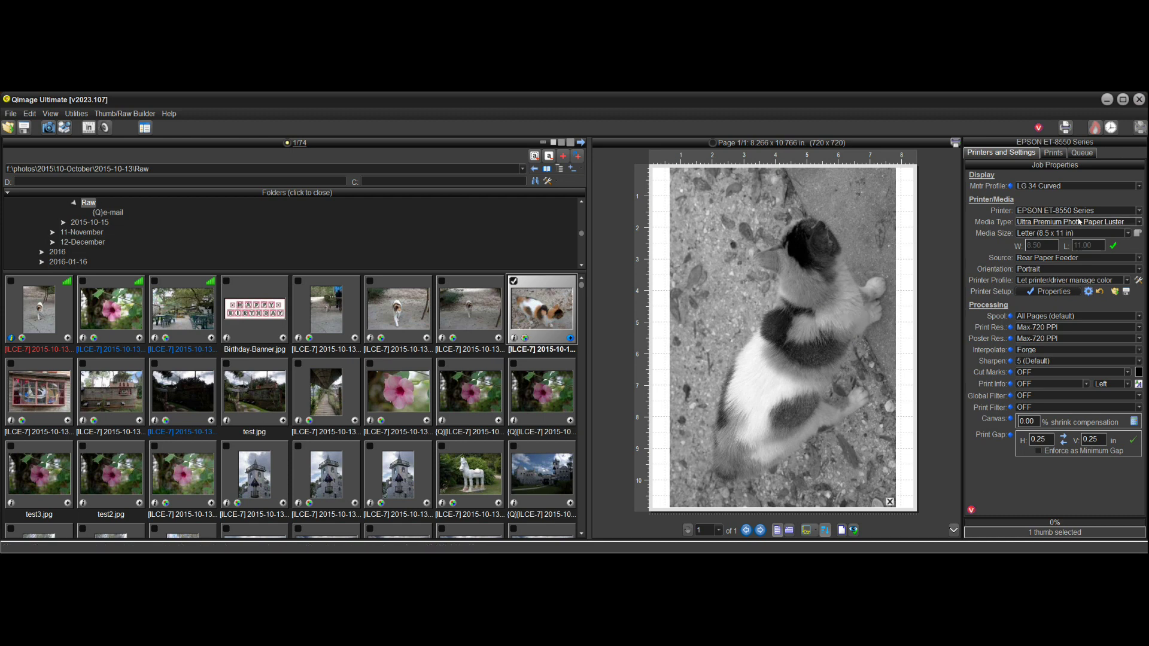
Save the printer setup as Epson ET-8550 - Canon Photo Paper Pro Luster (BW) (8.5 x 11).prt, basing the name on the existing Pro Luster setup filtered by printer and media type.
click(1126, 293)
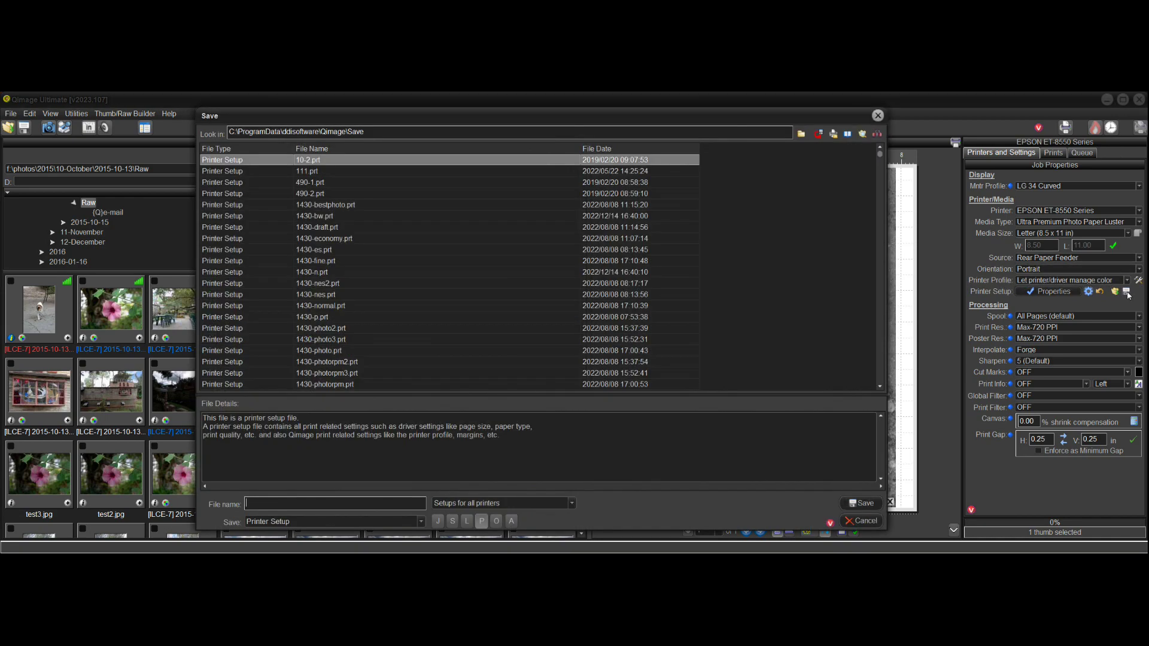
click(572, 505)
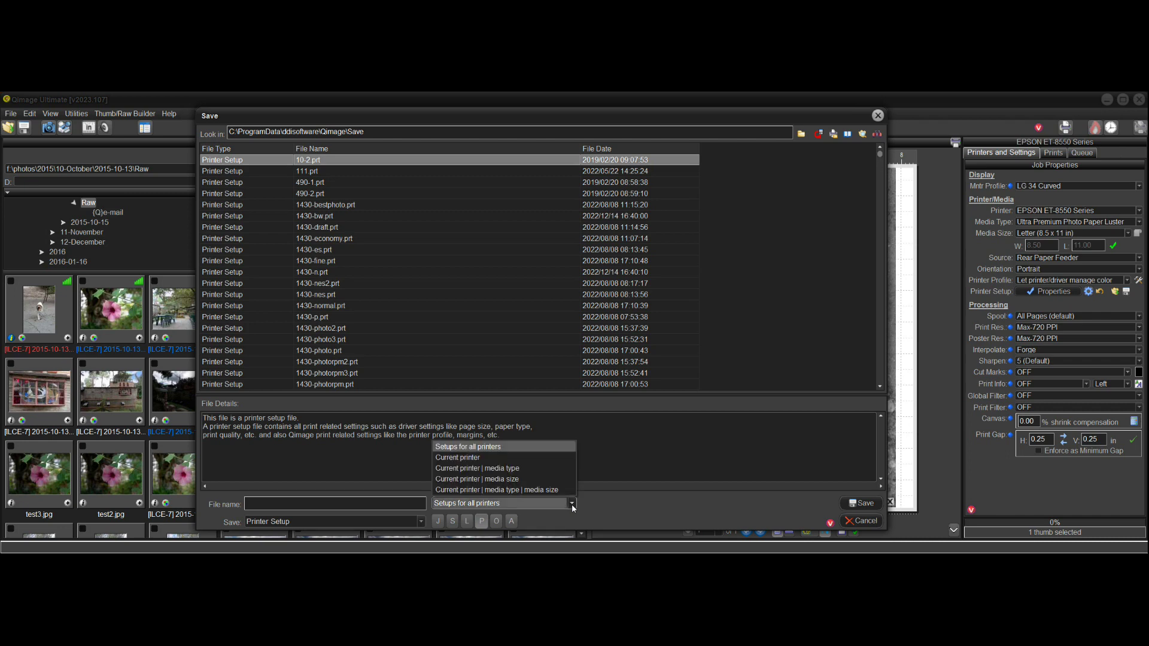
click(527, 469)
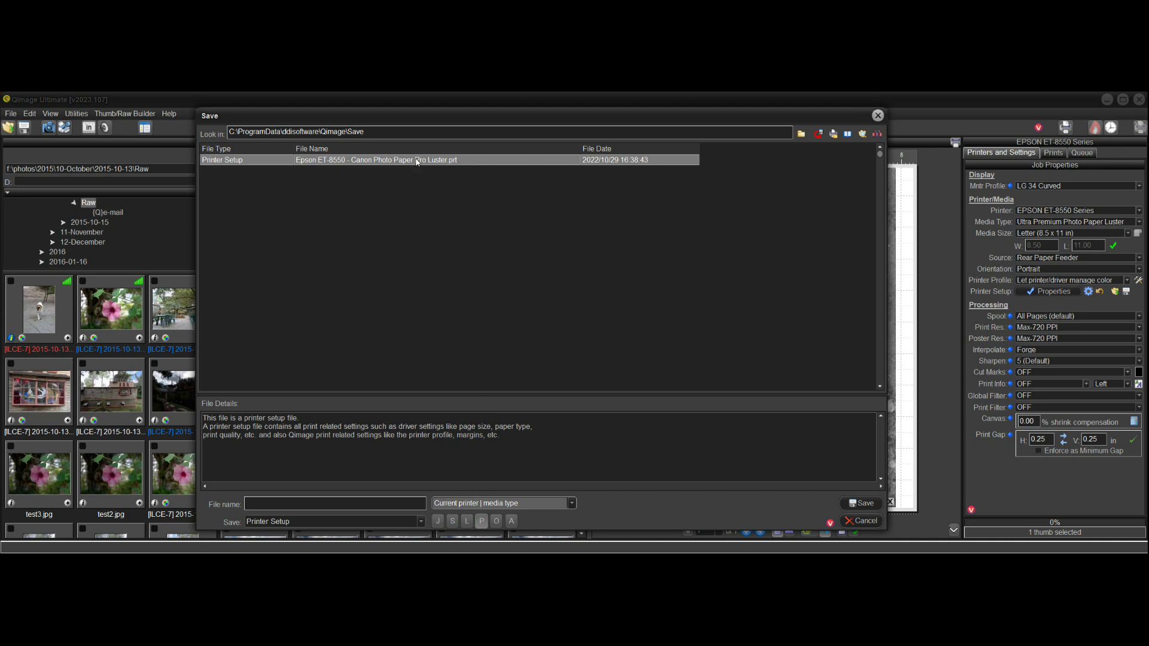
click(390, 161)
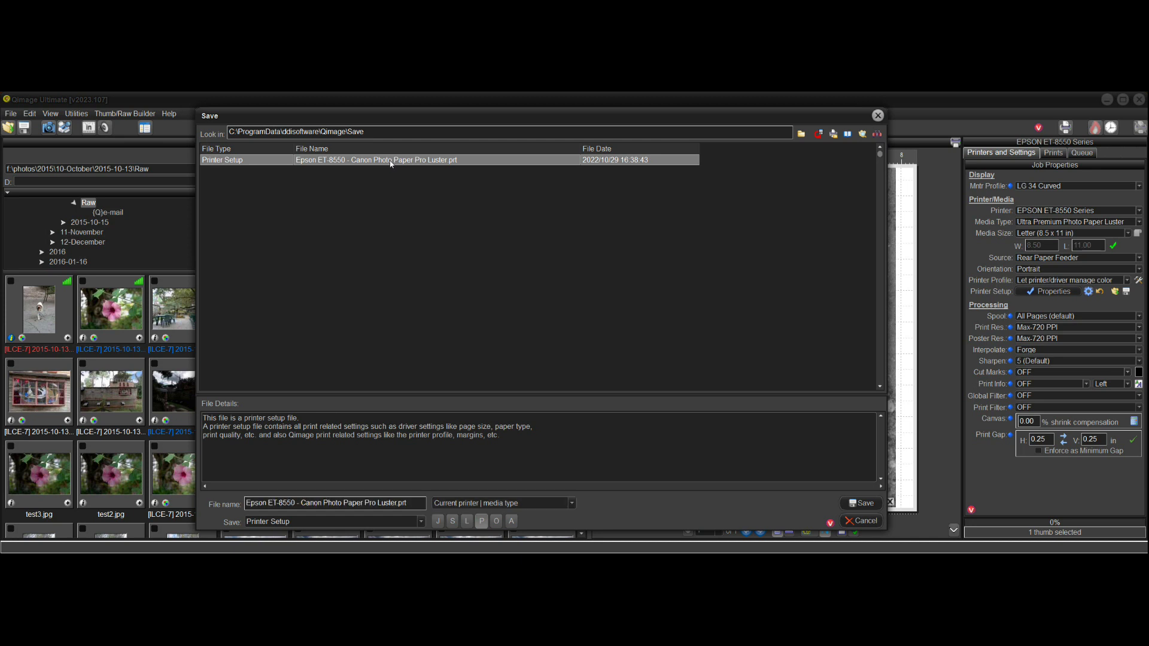
triple_click(410, 506)
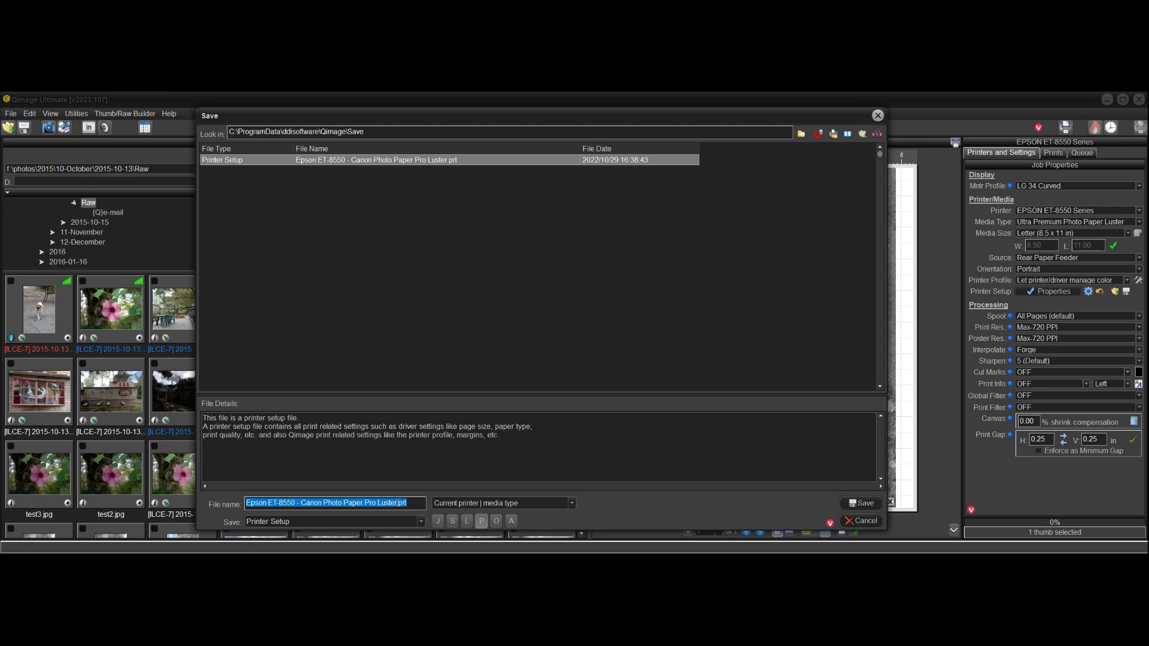
click(398, 502)
text((BW))
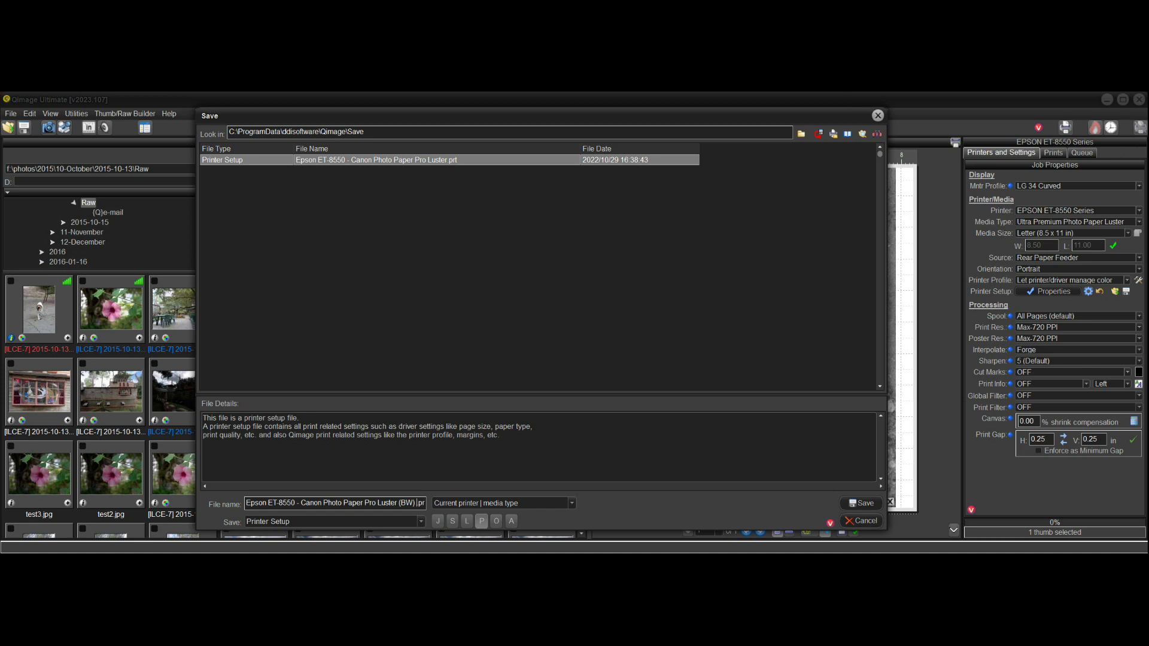
text( (8.5 x 11)
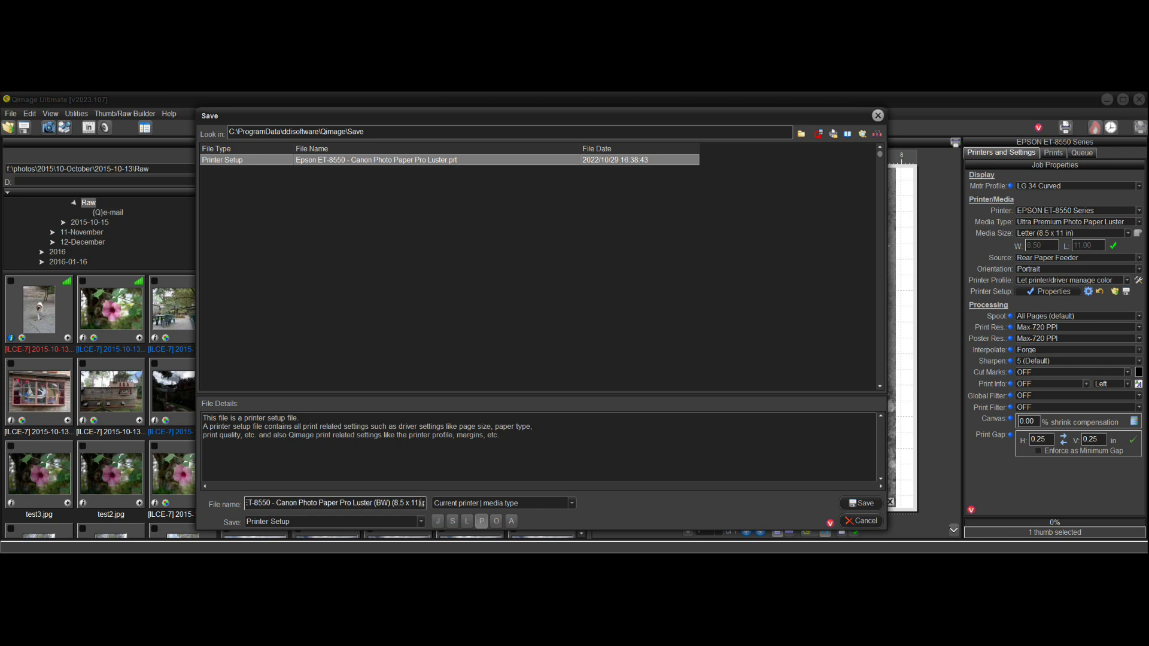
text())
key(Return)
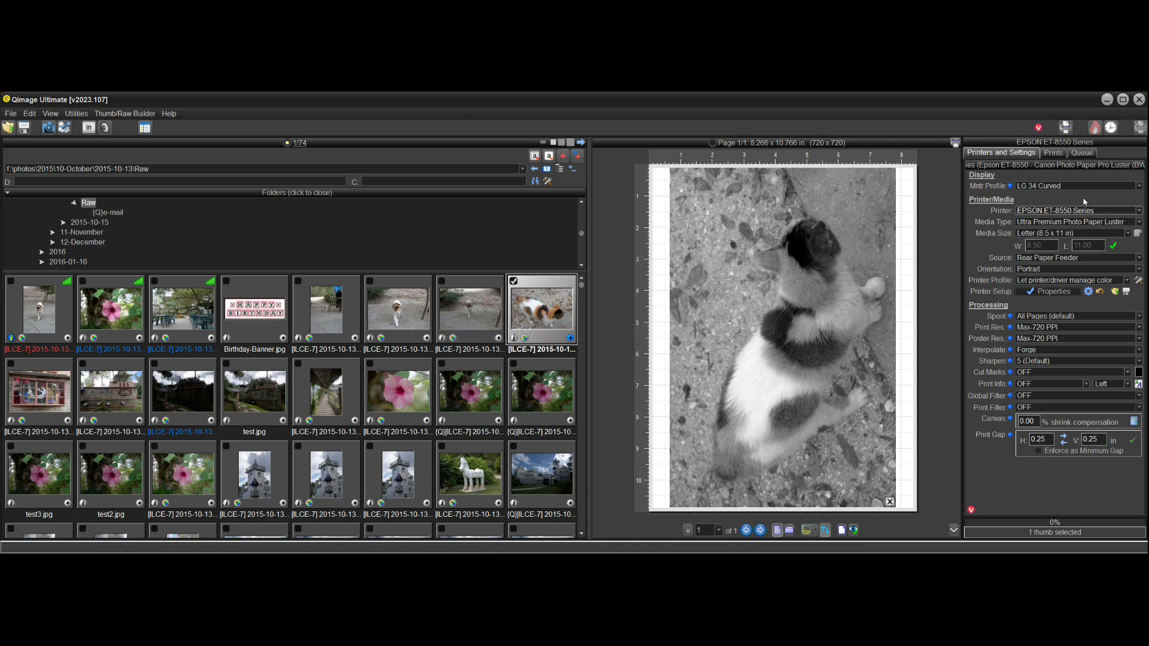
Recall the color setup Epson ET-8550 - Canon Photo Paper Pro Luster.prt, filtering the saved setups by current printer and media type.
click(1114, 292)
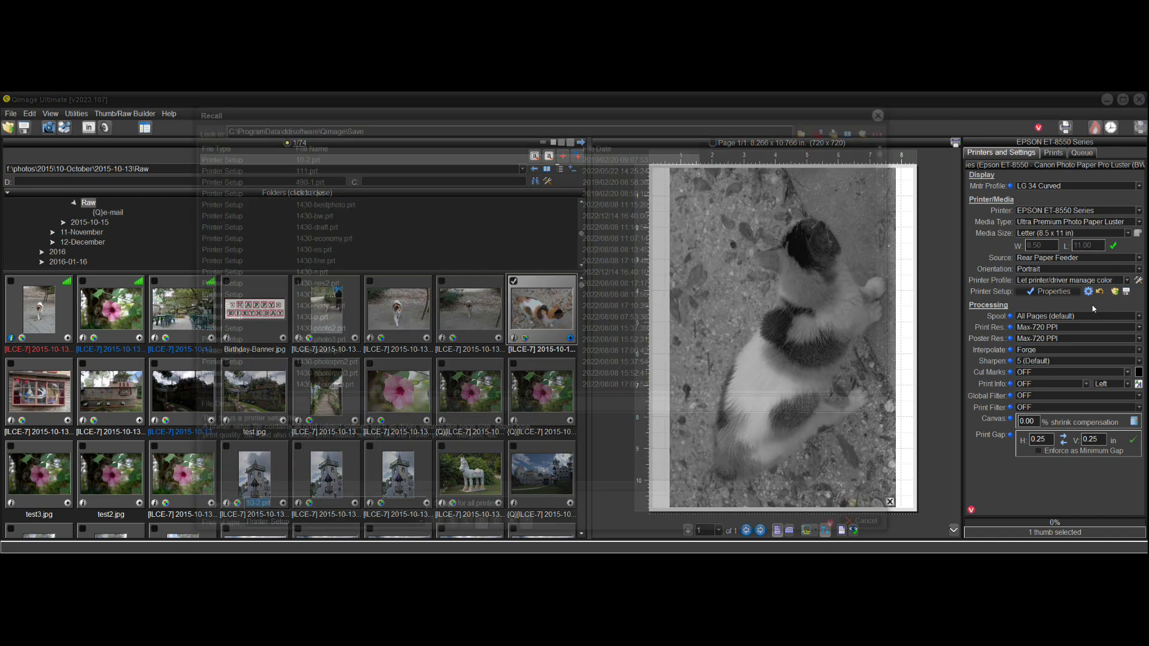
click(572, 503)
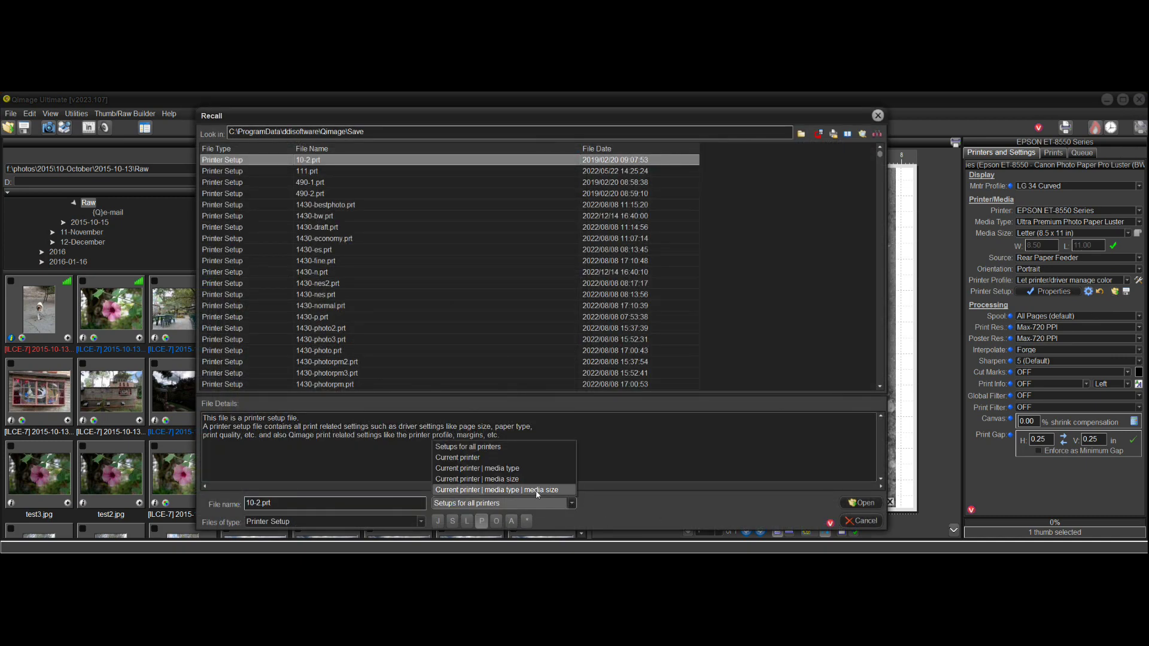
click(512, 469)
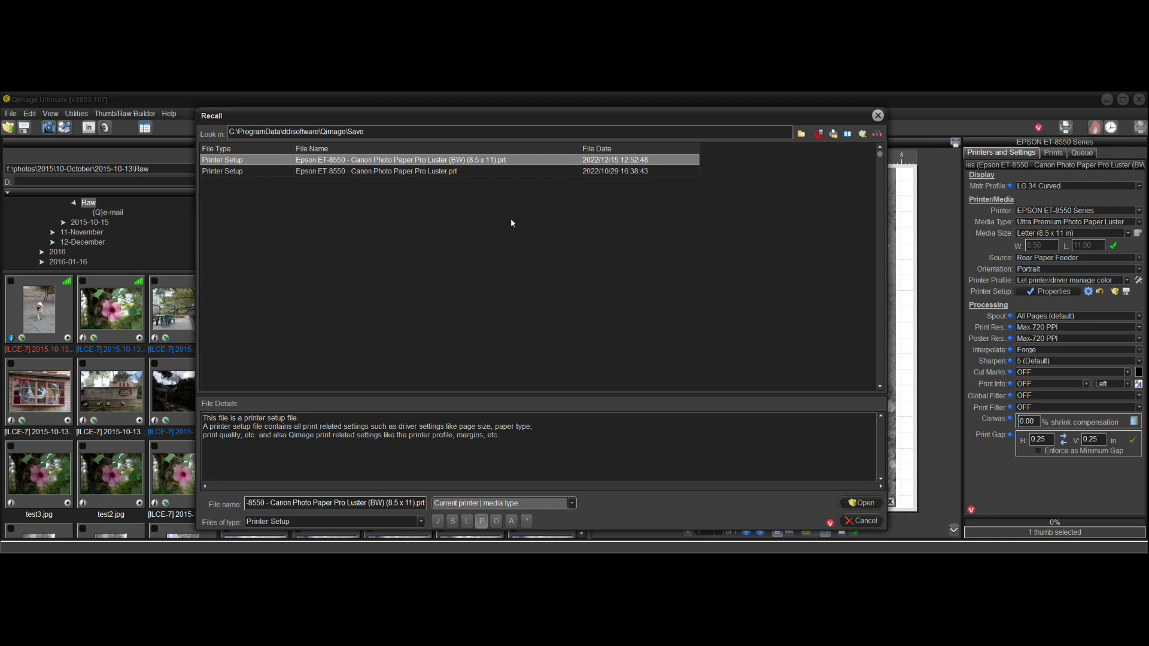
click(453, 172)
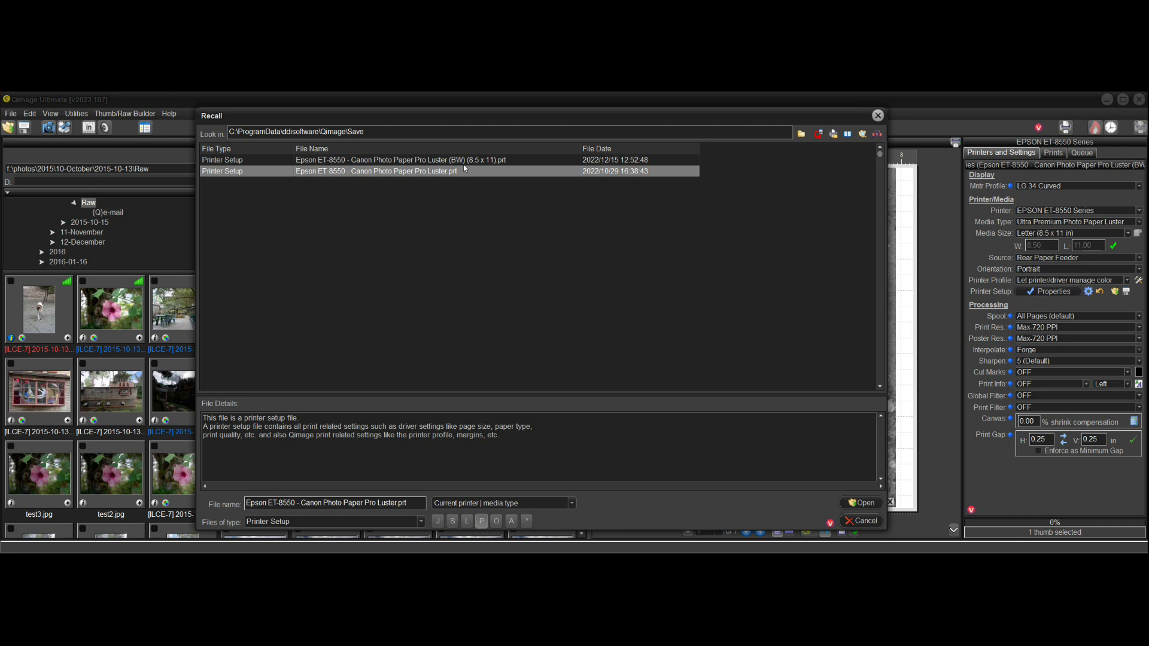
drag(670, 116, 560, 121)
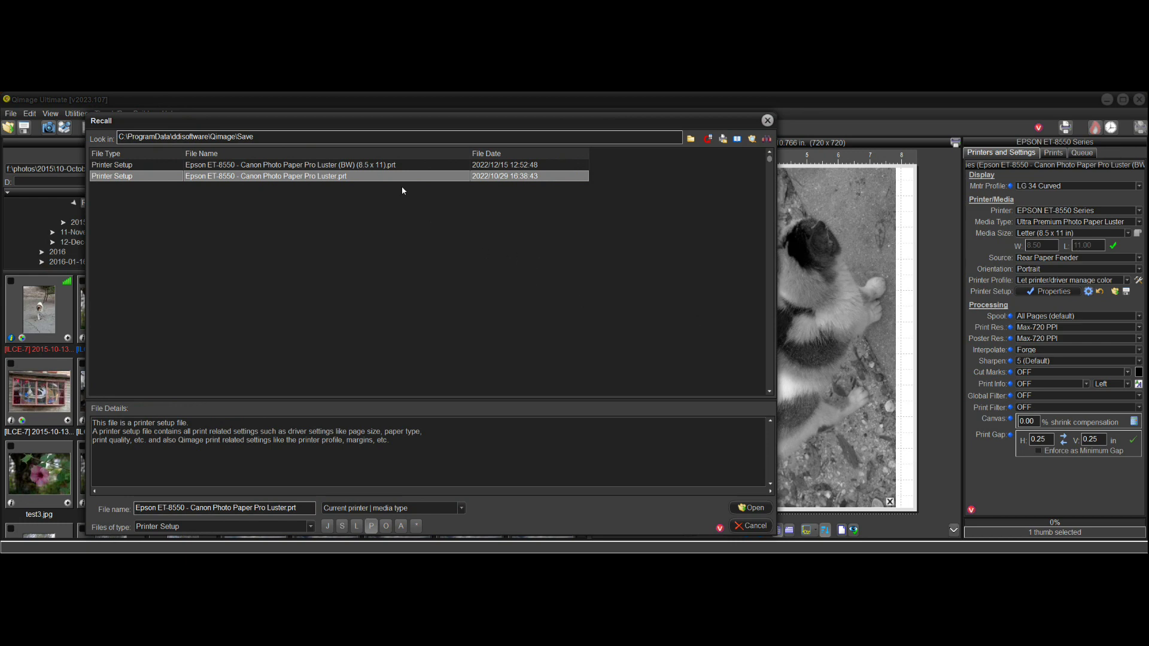
click(378, 167)
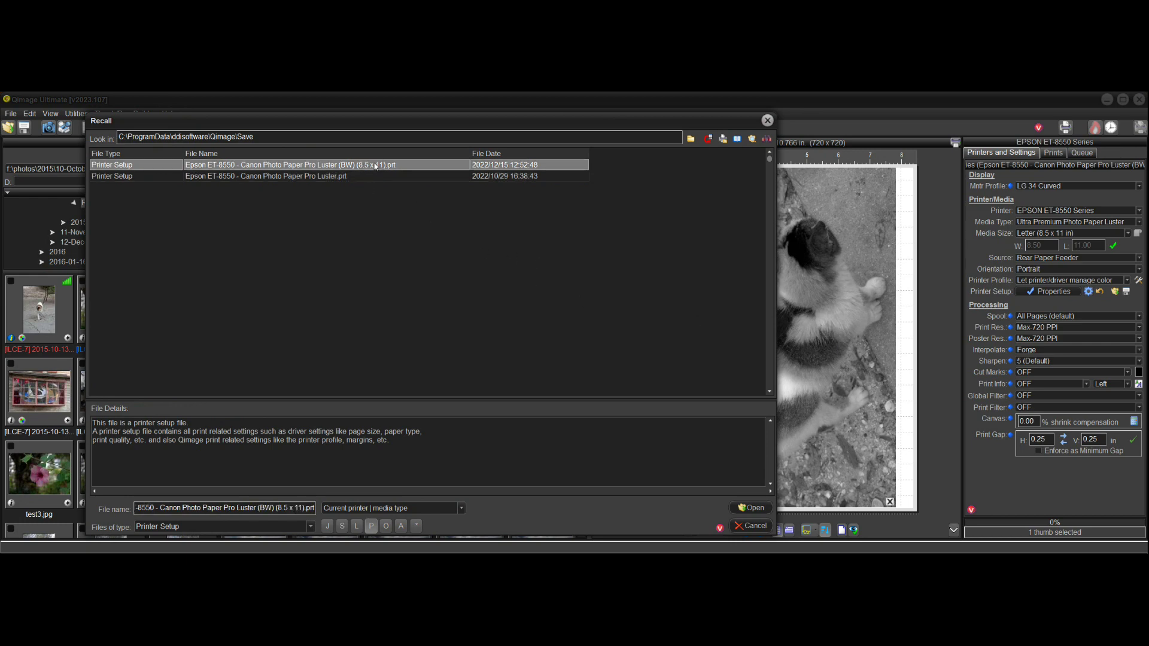
click(334, 177)
click(738, 509)
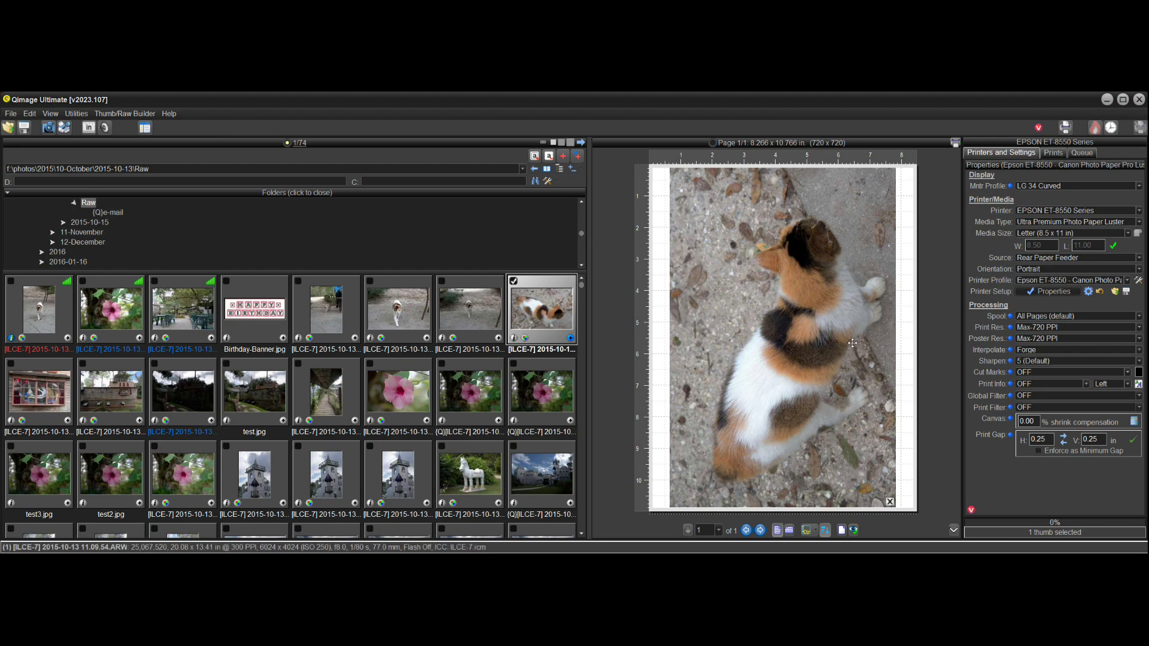
Recall Epson ET-8550 - Canon Photo Paper Pro Luster (BW) (8.5 x 11).prt from the setups for the current printer and media type.
mouse_move(852, 342)
click(1114, 292)
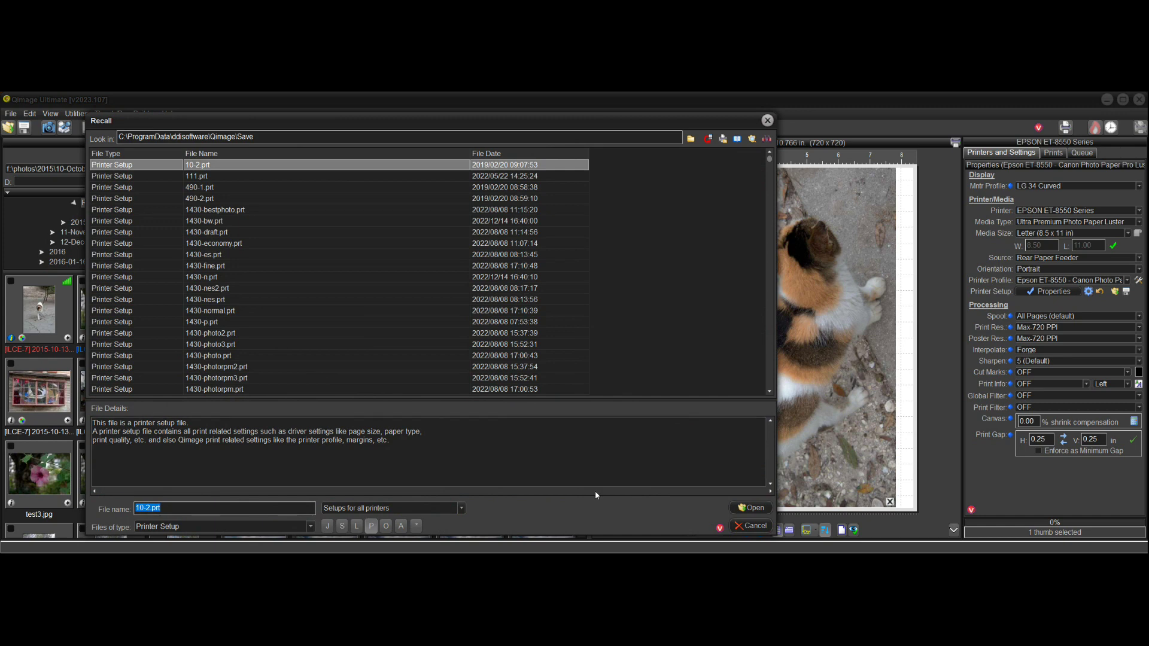
click(461, 508)
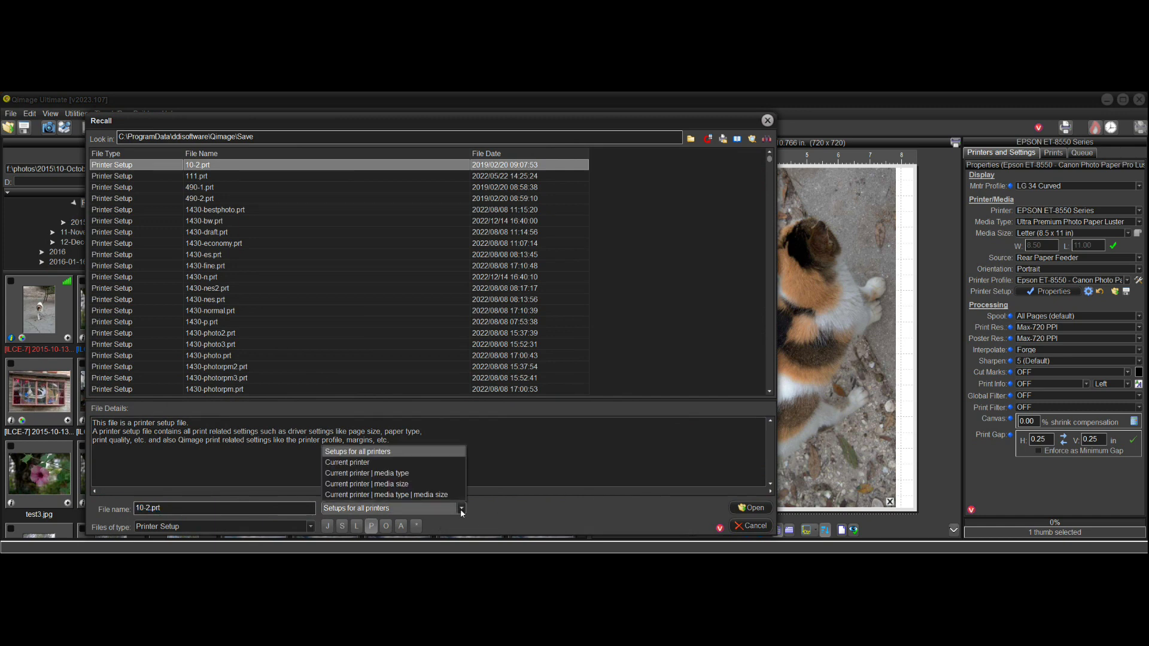
click(387, 476)
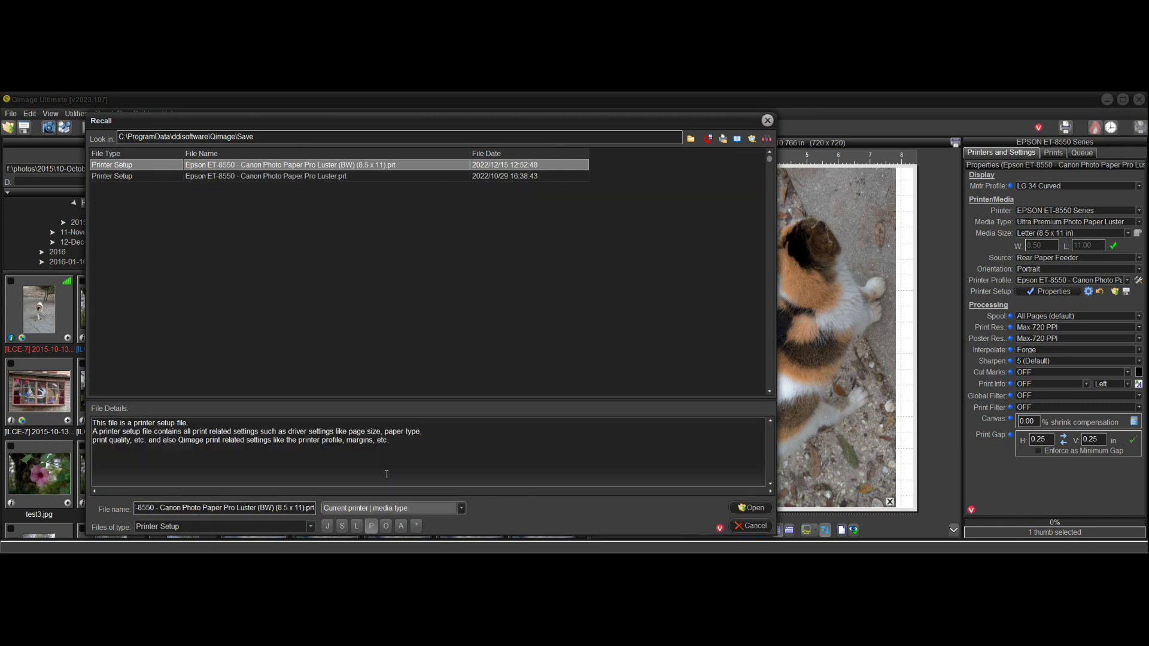
double_click(331, 168)
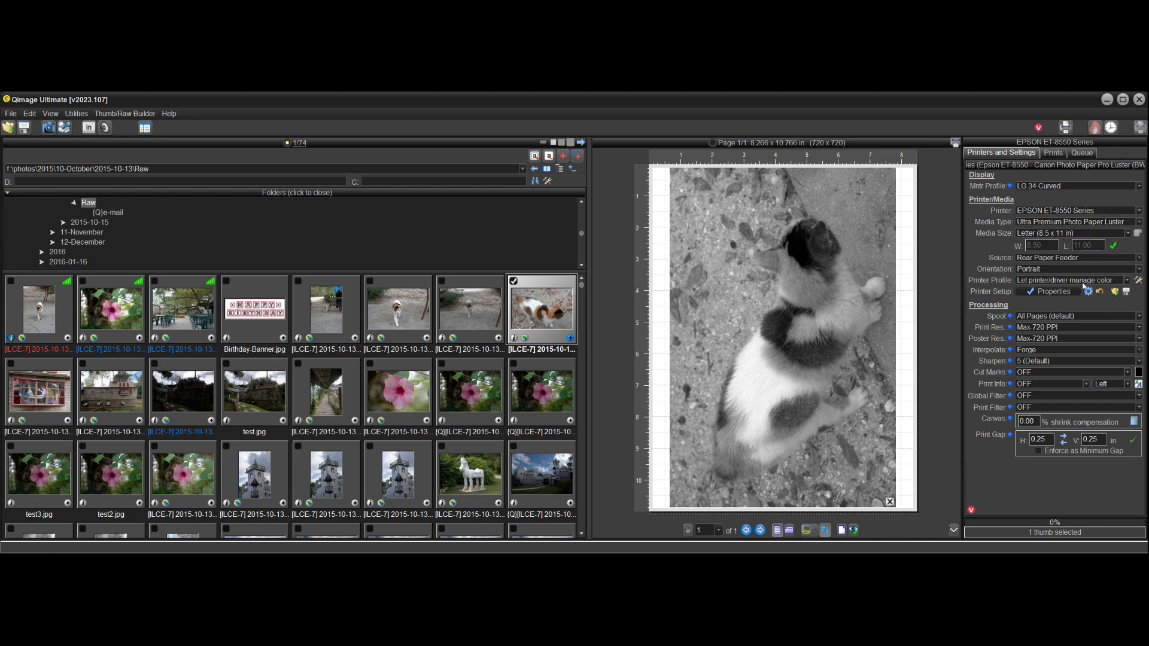
Set the media type to Photo Paper Glossy, and recall Epson ET-8550 - Canon Photo Paper Pro Luster.prt from the current printer's setups.
click(1139, 222)
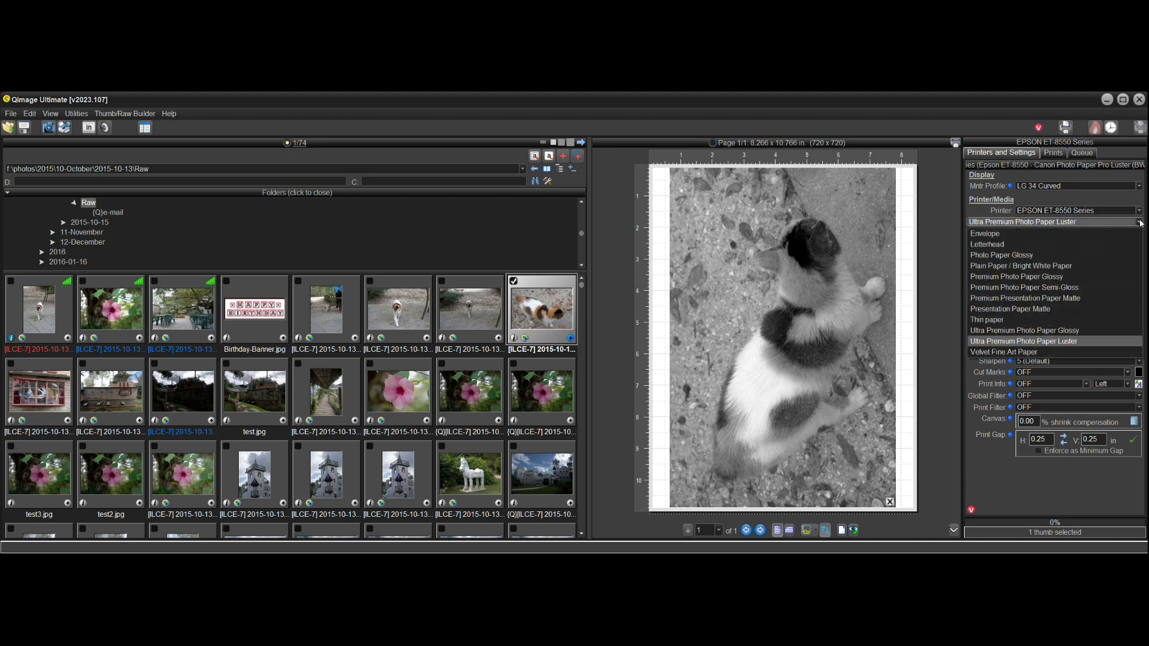
click(1058, 258)
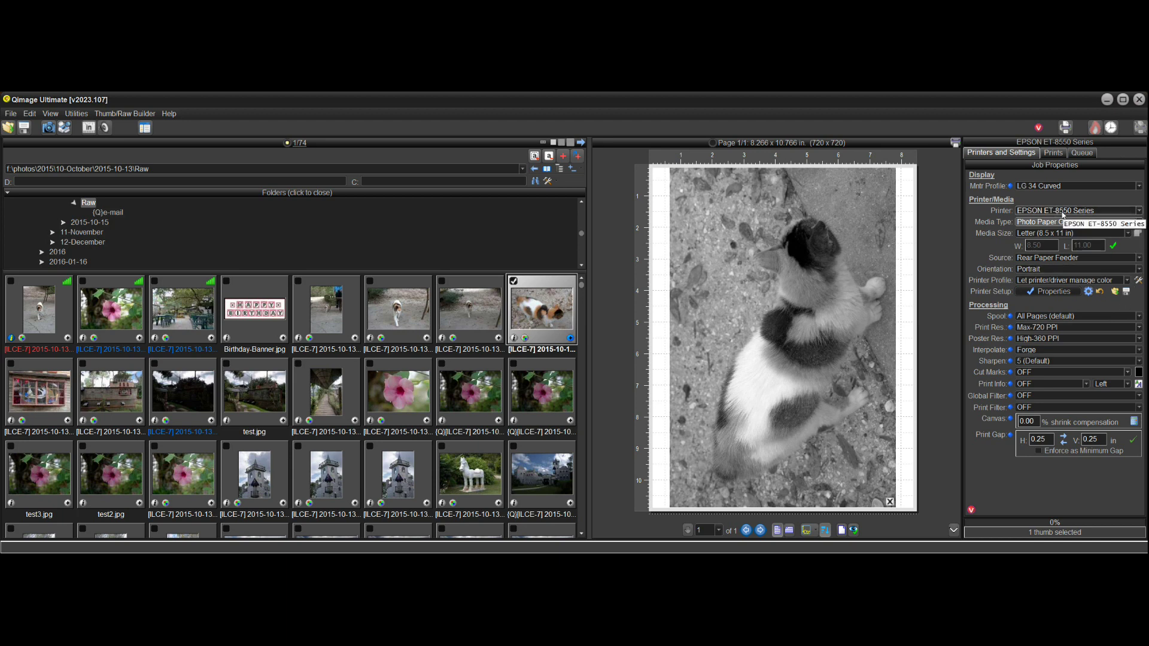
click(1114, 291)
click(394, 508)
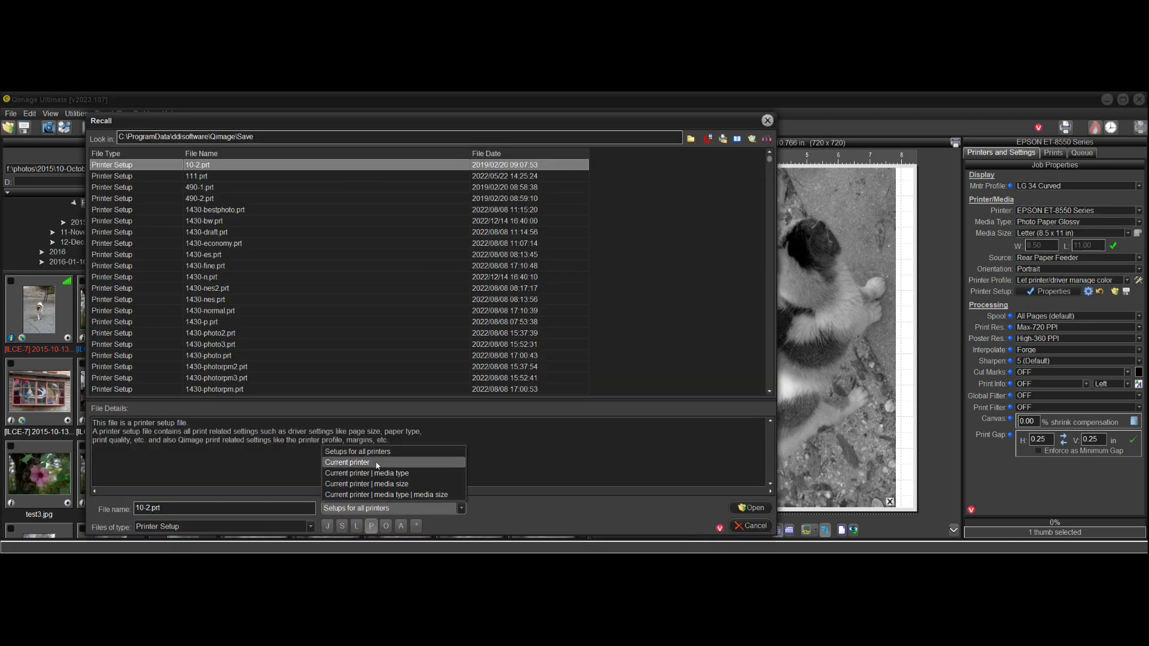
click(378, 463)
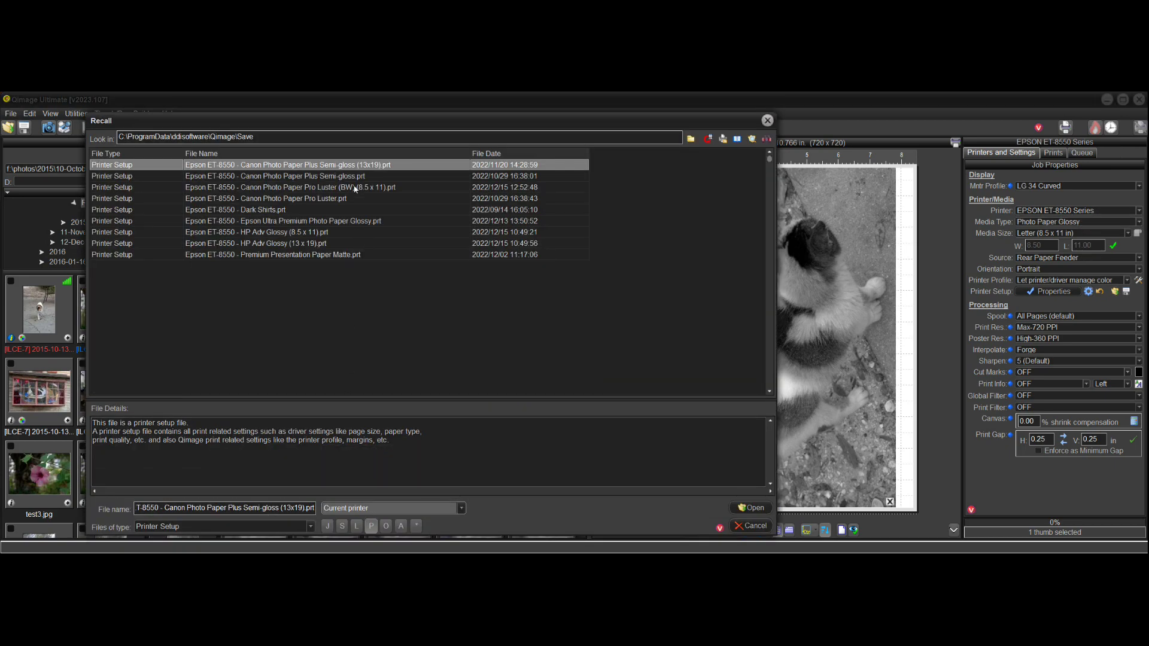
click(336, 200)
click(748, 508)
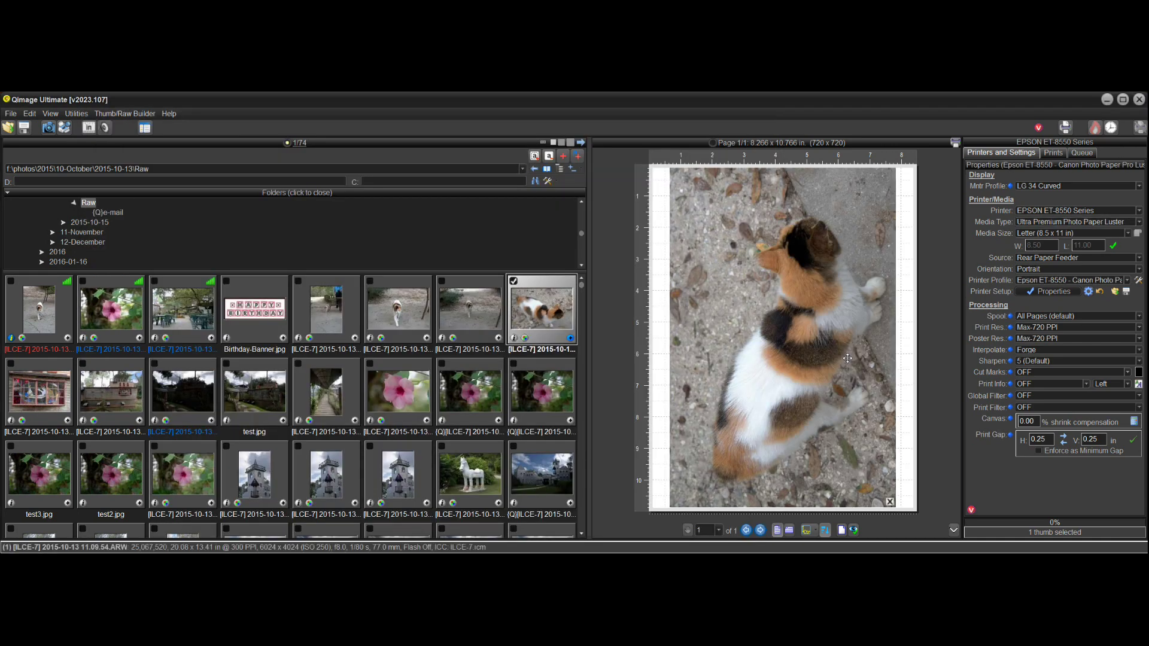